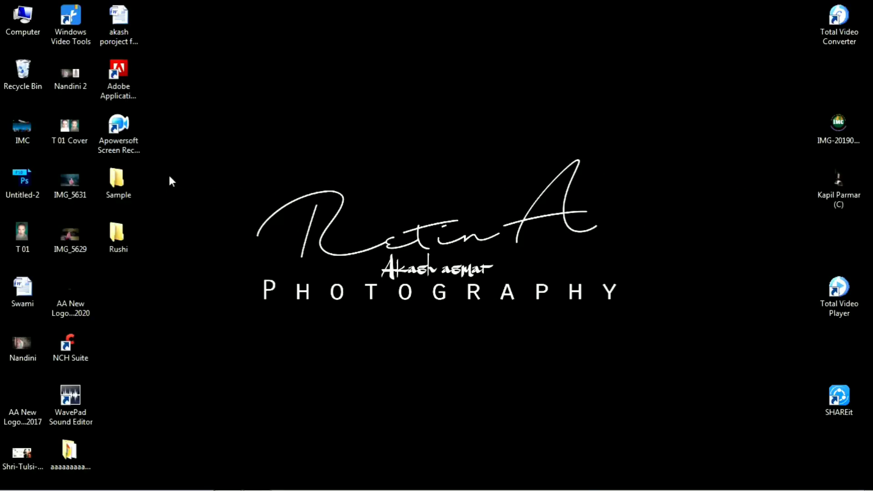
Open the Sample folder full-screen in Explorer and select the IMG_2398 photo.
{"action": "right_click", "coordinate": [326, 146]}
{"action": "left_click", "coordinate": [362, 182]}
{"action": "right_click", "coordinate": [344, 164]}
{"action": "left_click", "coordinate": [362, 197]}
{"action": "double_click", "coordinate": [117, 179]}
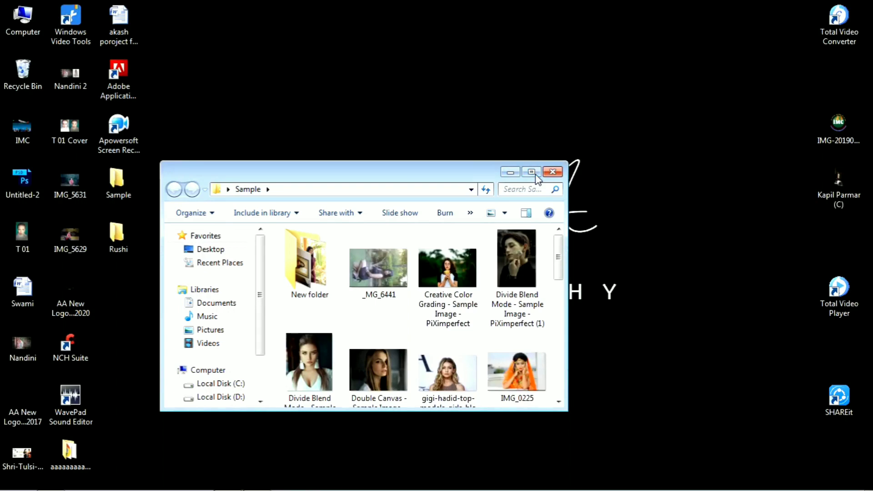
{"action": "left_click", "coordinate": [531, 173]}
{"action": "left_click", "coordinate": [359, 193]}
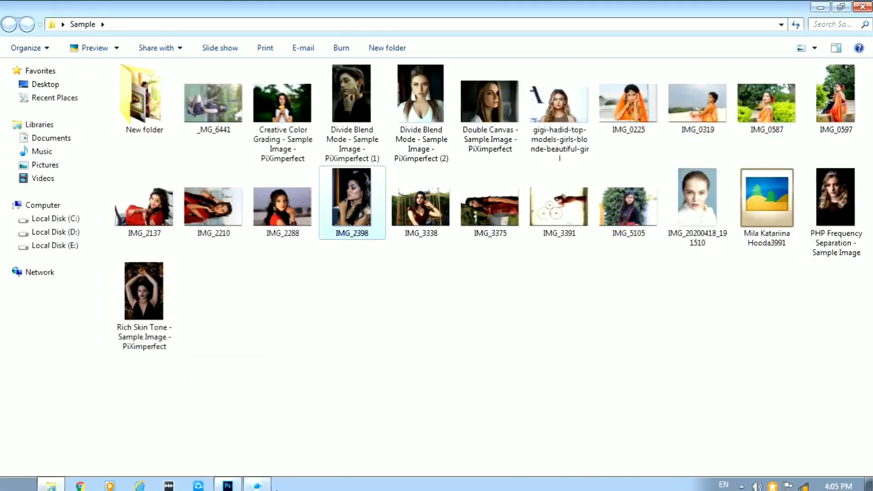
{"action": "left_click", "coordinate": [228, 481]}
Open IMG_2398.JPG in Photoshop and zoom in on the eye area.
{"action": "left_click_drag", "start_coordinate": [320, 419], "coordinate": [364, 271]}
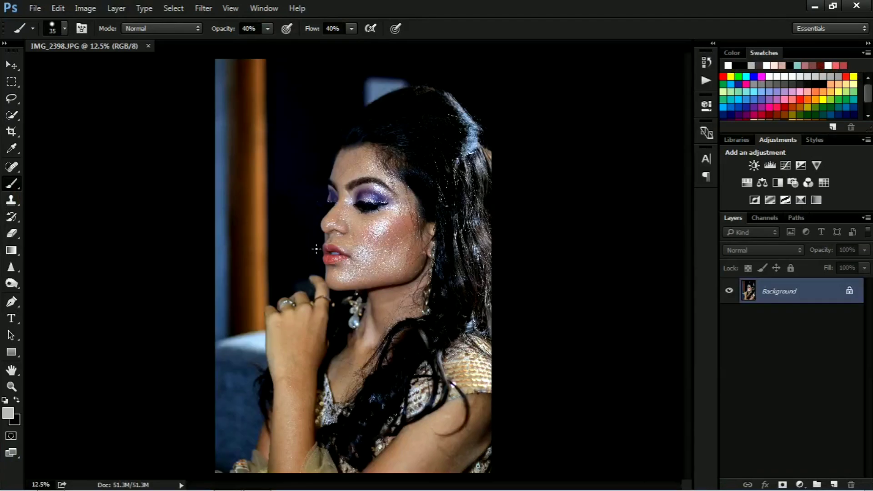
{"action": "scroll", "coordinate": [377, 209], "scroll_direction": "up", "scroll_amount": 3}
{"action": "scroll", "coordinate": [346, 182], "scroll_direction": "up", "scroll_amount": 3}
{"action": "scroll", "coordinate": [300, 137], "scroll_direction": "up", "scroll_amount": 2}
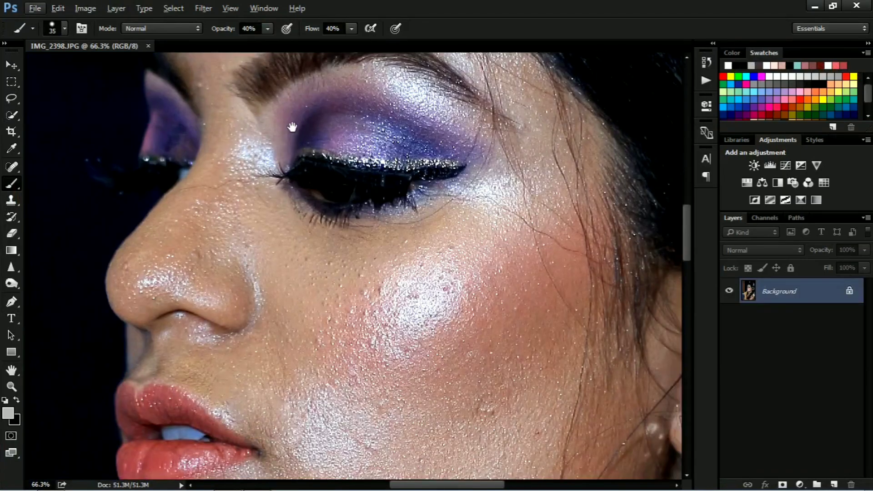
{"action": "left_click_drag", "start_coordinate": [291, 125], "coordinate": [370, 327]}
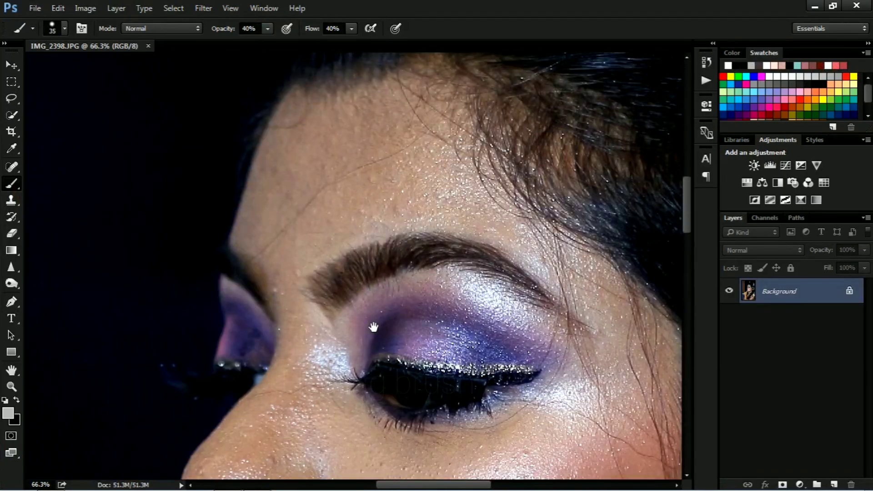
Spot-heal the stray hairs across the forehead and beneath the eye.
{"action": "left_click", "coordinate": [10, 167]}
{"action": "scroll", "coordinate": [273, 211], "scroll_direction": "up", "scroll_amount": 2}
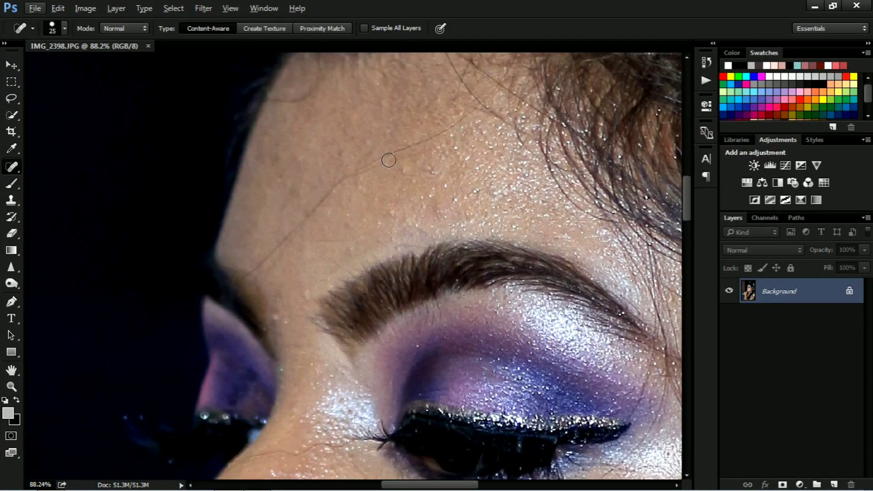
{"action": "left_click_drag", "start_coordinate": [434, 138], "coordinate": [366, 166]}
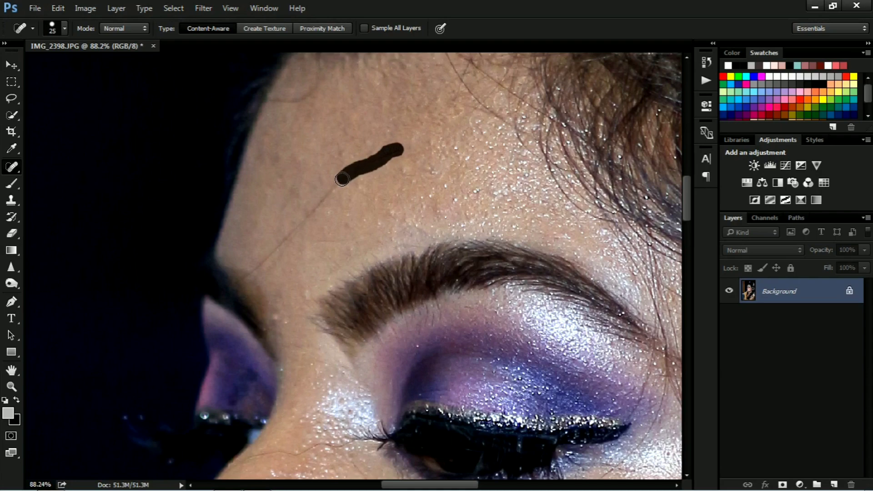
{"action": "left_click_drag", "start_coordinate": [322, 200], "coordinate": [253, 267]}
{"action": "left_click_drag", "start_coordinate": [409, 255], "coordinate": [278, 121]}
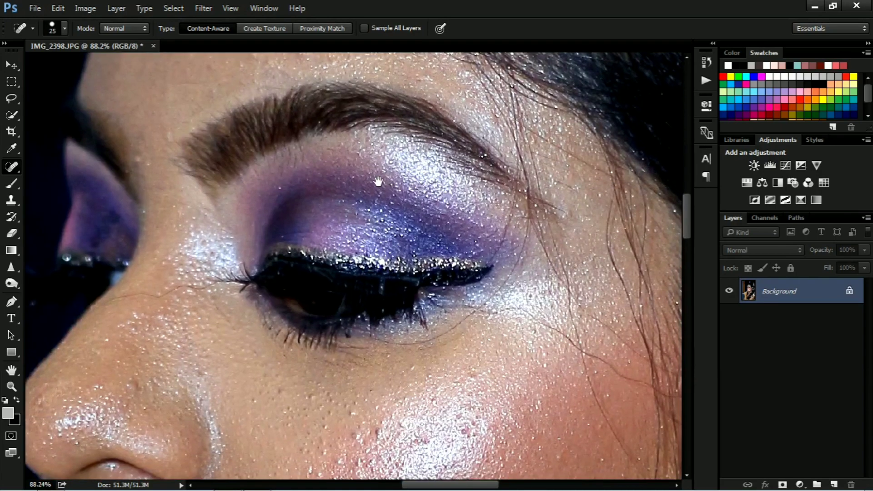
{"action": "left_click_drag", "start_coordinate": [376, 182], "coordinate": [297, 118]}
{"action": "mouse_move", "coordinate": [361, 225]}
{"action": "left_mouse_down"}
{"action": "mouse_move", "coordinate": [339, 243]}
{"action": "mouse_move", "coordinate": [300, 247]}
{"action": "left_mouse_up"}
{"action": "left_click_drag", "start_coordinate": [356, 225], "coordinate": [313, 249]}
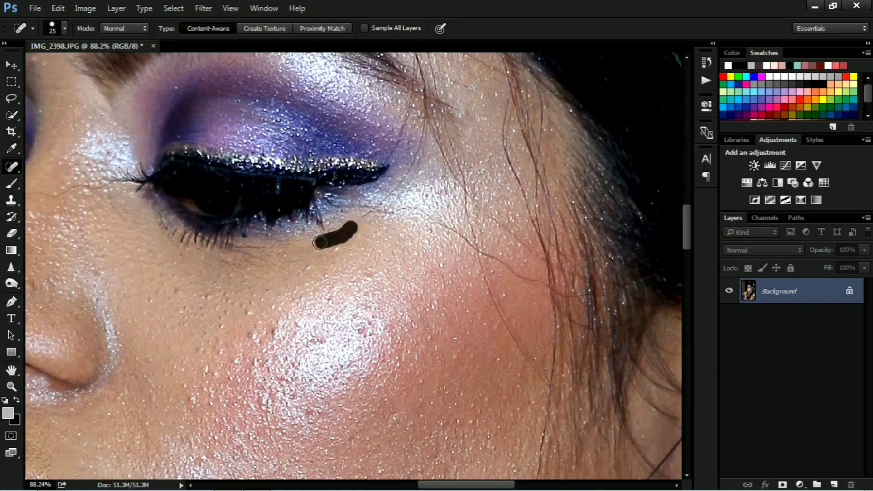
Heal the hair strands and blemishes on the cheek, temple and outer eye corner.
{"action": "mouse_move", "coordinate": [417, 216]}
{"action": "left_mouse_down"}
{"action": "mouse_move", "coordinate": [456, 236]}
{"action": "mouse_move", "coordinate": [354, 133]}
{"action": "left_mouse_up"}
{"action": "mouse_move", "coordinate": [352, 95]}
{"action": "left_mouse_down"}
{"action": "mouse_move", "coordinate": [376, 183]}
{"action": "mouse_move", "coordinate": [418, 265]}
{"action": "left_mouse_up"}
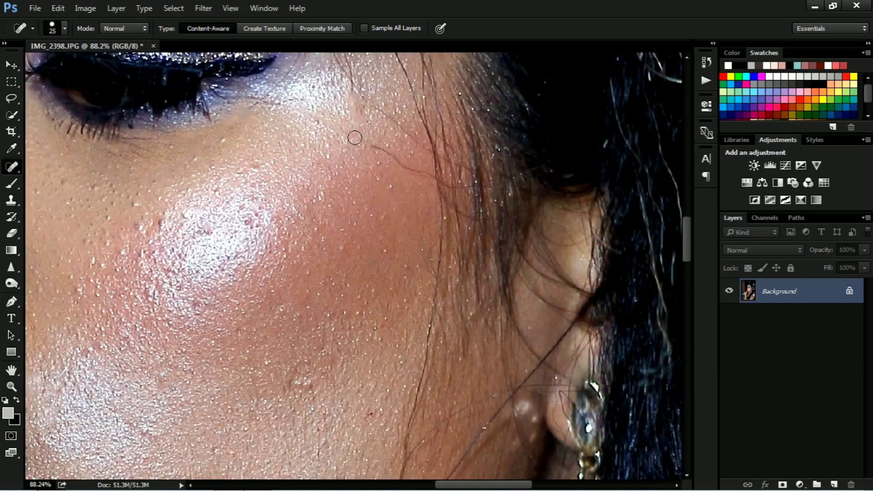
{"action": "left_click_drag", "start_coordinate": [364, 141], "coordinate": [419, 174]}
{"action": "mouse_move", "coordinate": [371, 101]}
{"action": "left_mouse_down"}
{"action": "mouse_move", "coordinate": [420, 150]}
{"action": "mouse_move", "coordinate": [450, 254]}
{"action": "left_mouse_up"}
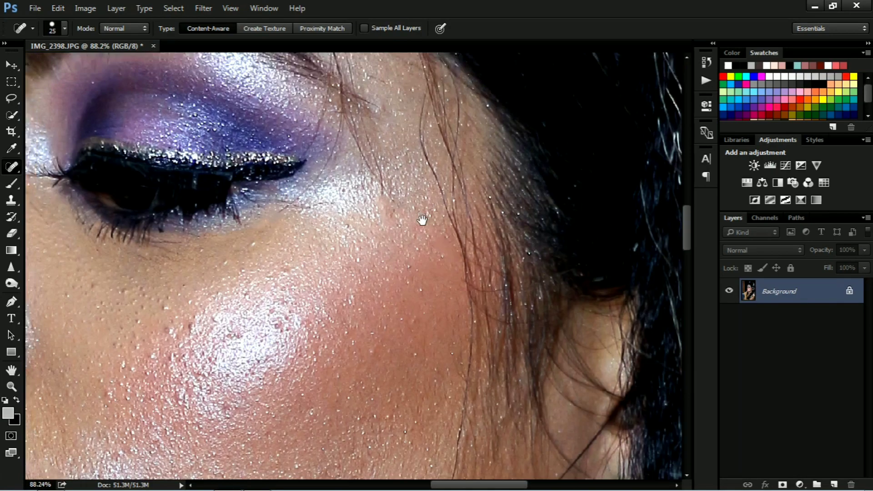
{"action": "left_click_drag", "start_coordinate": [399, 214], "coordinate": [361, 135]}
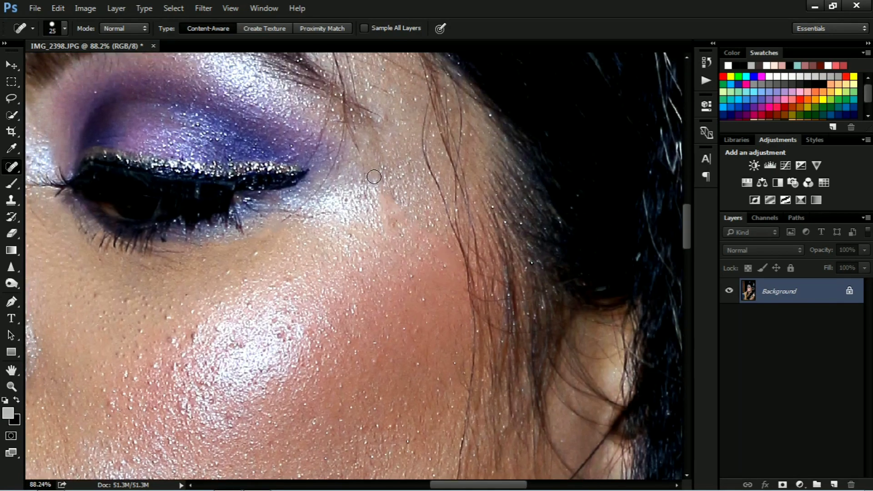
{"action": "mouse_move", "coordinate": [375, 180]}
{"action": "left_mouse_down"}
{"action": "mouse_move", "coordinate": [359, 128]}
{"action": "mouse_move", "coordinate": [346, 116]}
{"action": "mouse_move", "coordinate": [311, 166]}
{"action": "left_mouse_up"}
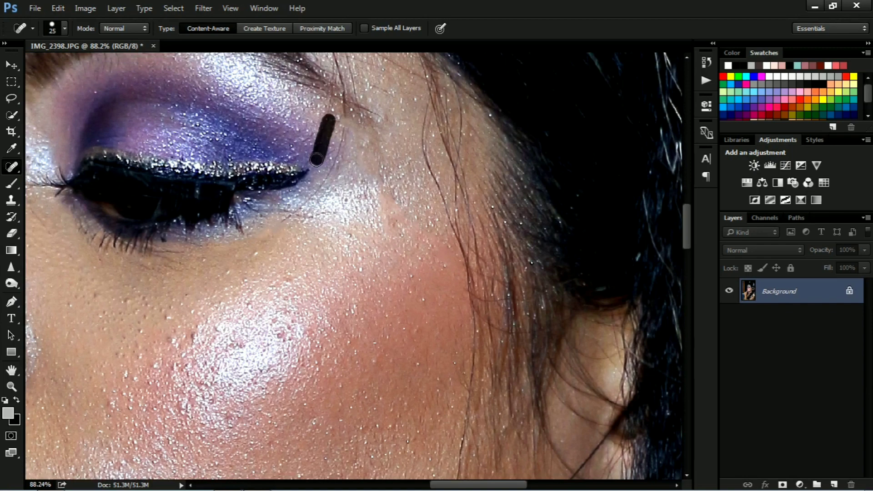
{"action": "left_click_drag", "start_coordinate": [343, 129], "coordinate": [309, 197]}
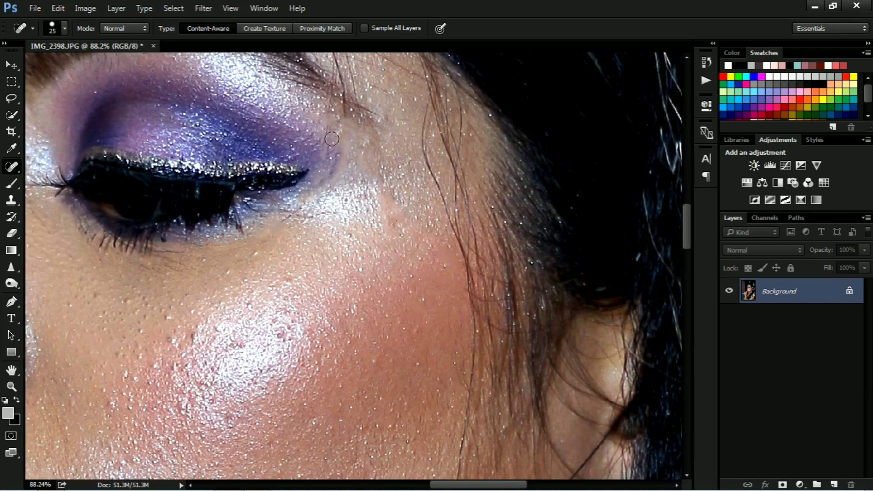
{"action": "mouse_move", "coordinate": [325, 146]}
{"action": "left_mouse_down"}
{"action": "mouse_move", "coordinate": [331, 119]}
{"action": "mouse_move", "coordinate": [331, 168]}
{"action": "left_mouse_up"}
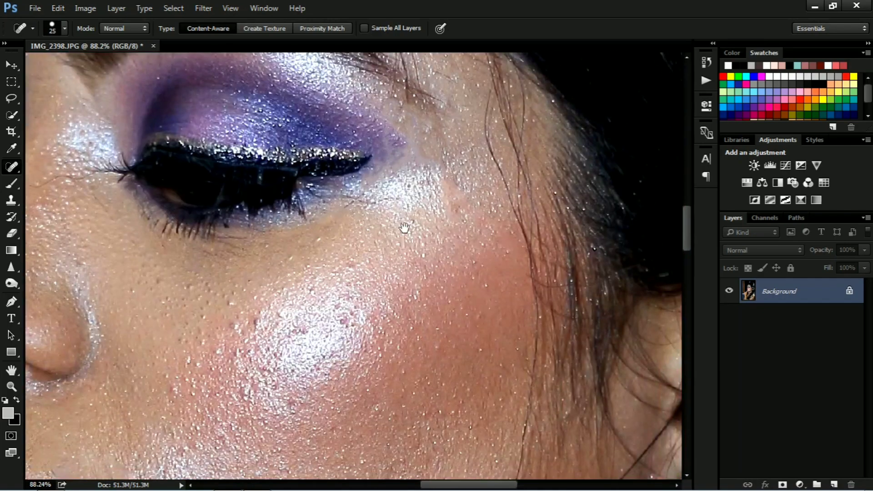
{"action": "left_click_drag", "start_coordinate": [374, 173], "coordinate": [384, 67]}
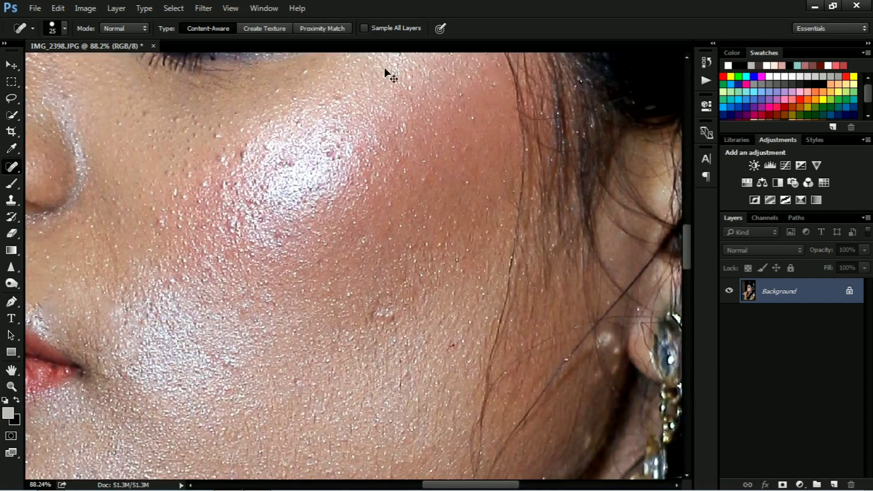
{"action": "scroll", "coordinate": [385, 68], "scroll_direction": "down", "scroll_amount": 5}
{"action": "mouse_move", "coordinate": [220, 124]}
{"action": "left_mouse_down"}
{"action": "mouse_move", "coordinate": [243, 165]}
{"action": "mouse_move", "coordinate": [351, 259]}
{"action": "left_mouse_up"}
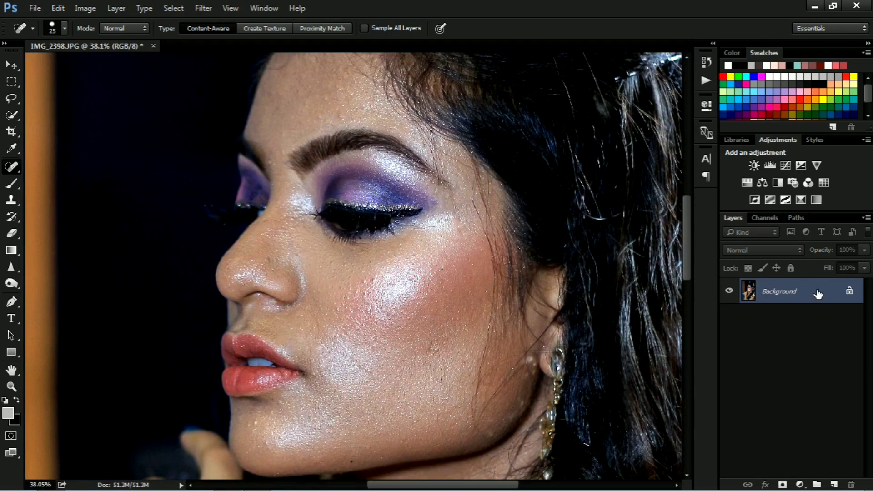
Create Background copy and Background copy 2 from the Background layer, leaving Background copy selected.
{"action": "left_click_drag", "start_coordinate": [817, 295], "coordinate": [835, 446]}
{"action": "left_click_drag", "start_coordinate": [834, 485], "coordinate": [834, 485]}
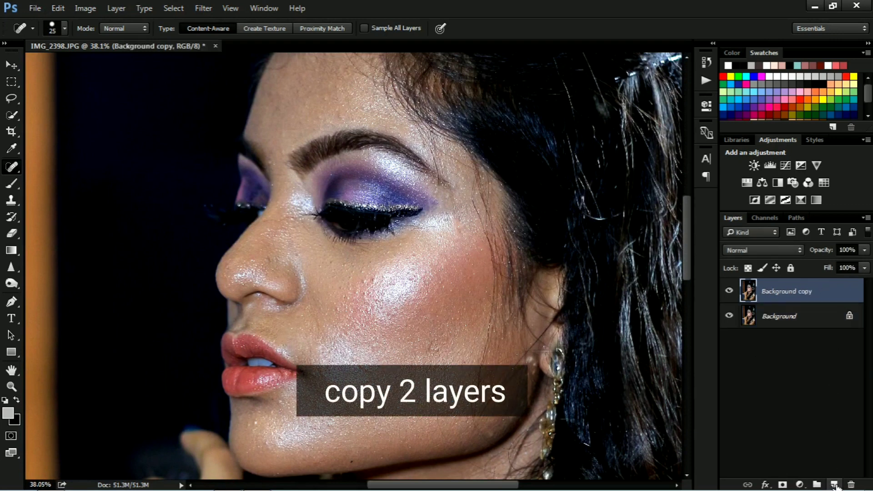
{"action": "left_click", "coordinate": [819, 316]}
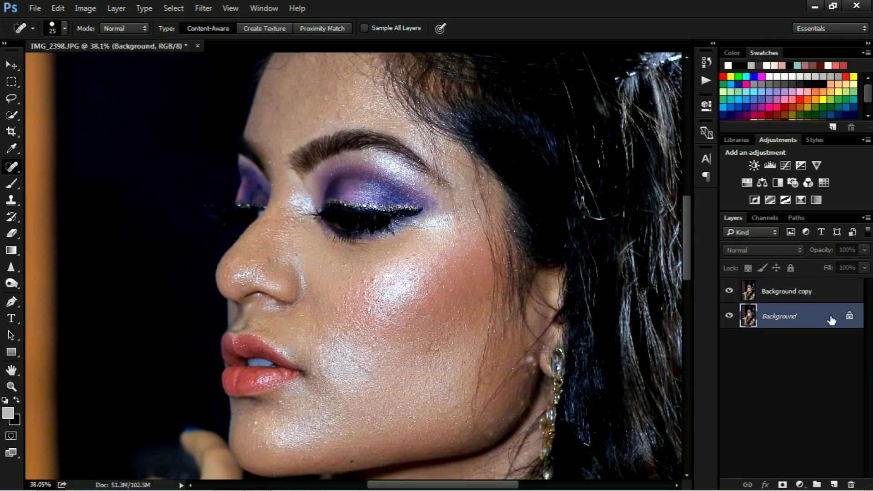
{"action": "left_click_drag", "start_coordinate": [835, 484], "coordinate": [835, 485]}
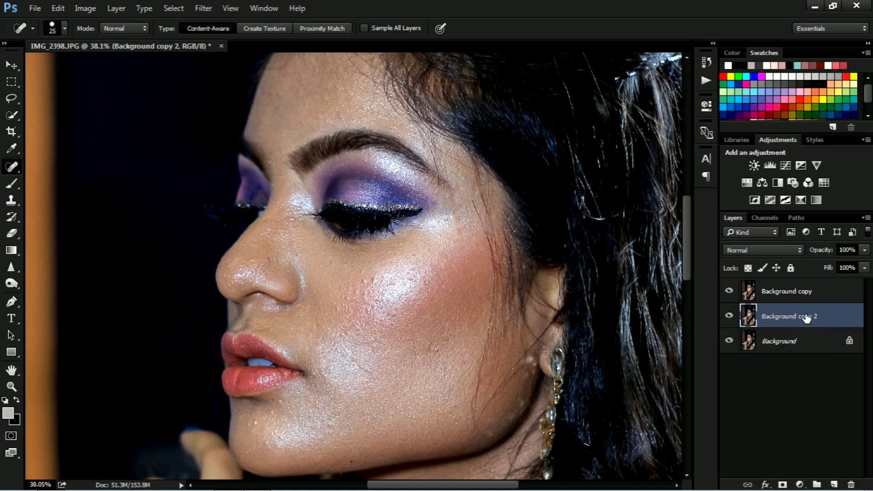
{"action": "left_click", "coordinate": [805, 298]}
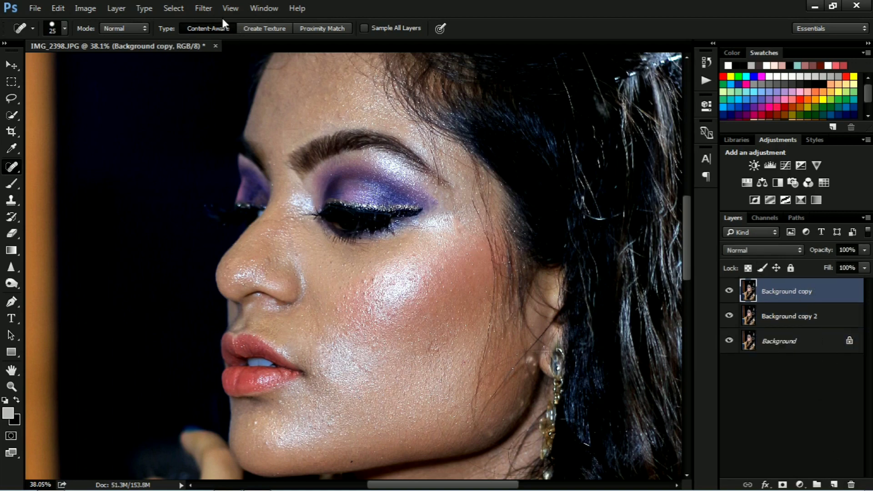
Apply a 27.8-pixel Gaussian Blur to the Background copy layer.
{"action": "left_click", "coordinate": [203, 8]}
{"action": "mouse_move", "coordinate": [279, 149]}
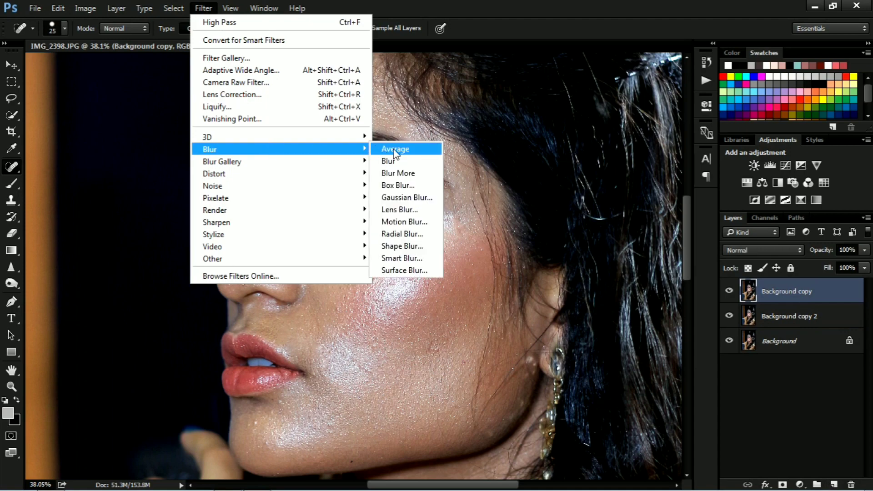
{"action": "left_click", "coordinate": [404, 198]}
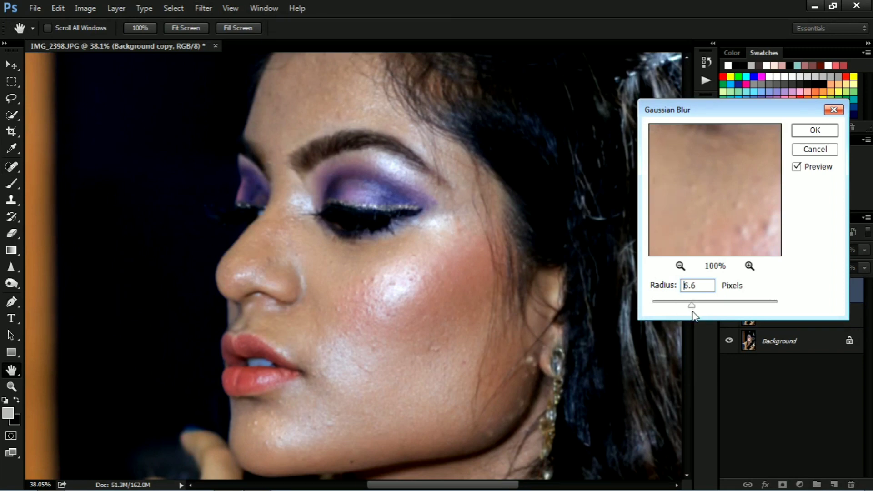
{"action": "left_click_drag", "start_coordinate": [693, 312], "coordinate": [701, 313]}
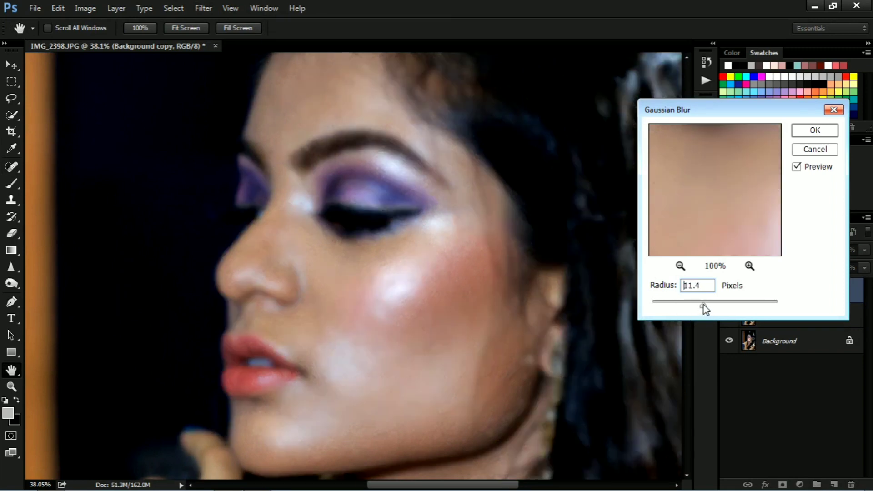
{"action": "left_click_drag", "start_coordinate": [705, 305], "coordinate": [712, 305]}
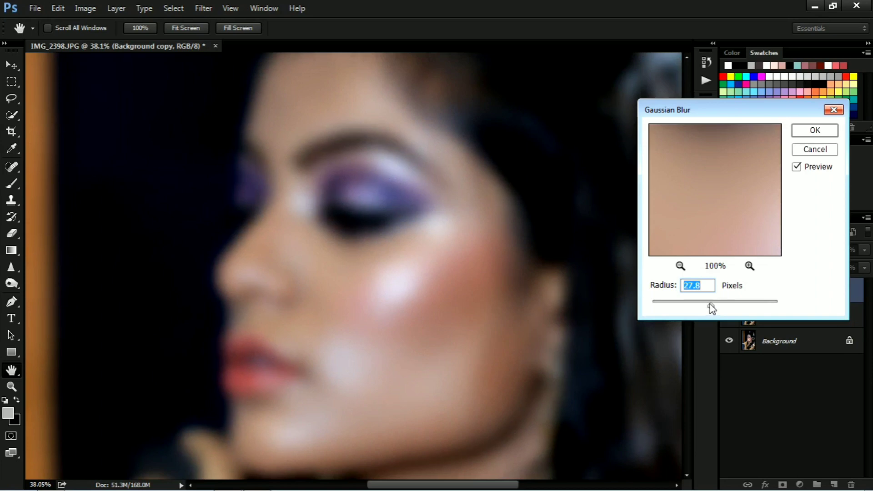
{"action": "left_click", "coordinate": [819, 132]}
{"action": "key", "text": "j"}
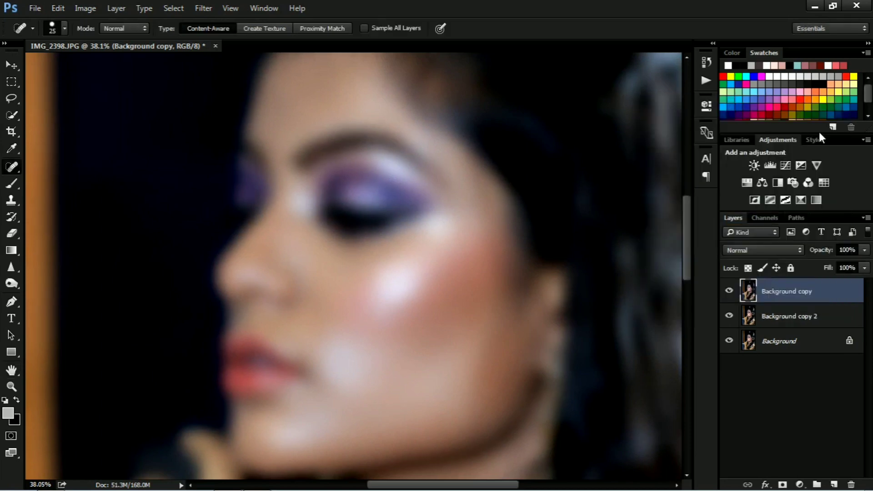
{"action": "left_click", "coordinate": [789, 320]}
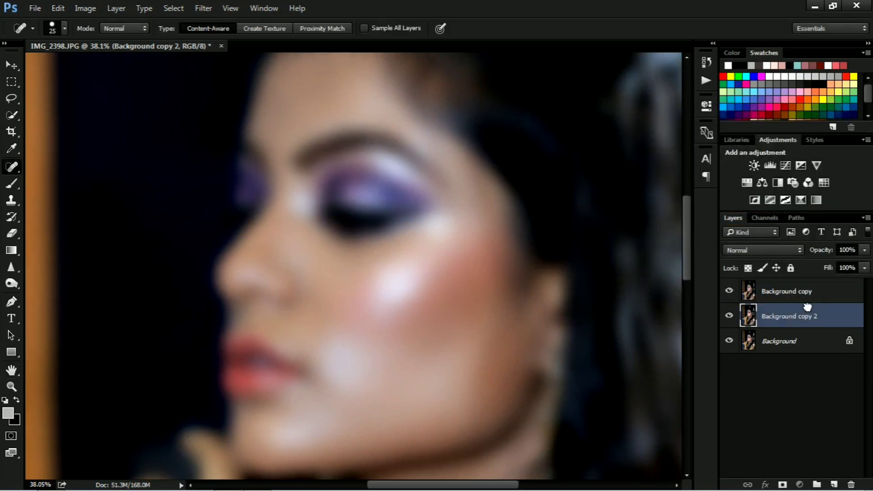
Apply a High Pass filter with a 16.8-pixel radius to Background copy 2.
{"action": "left_click_drag", "start_coordinate": [808, 293], "coordinate": [808, 292]}
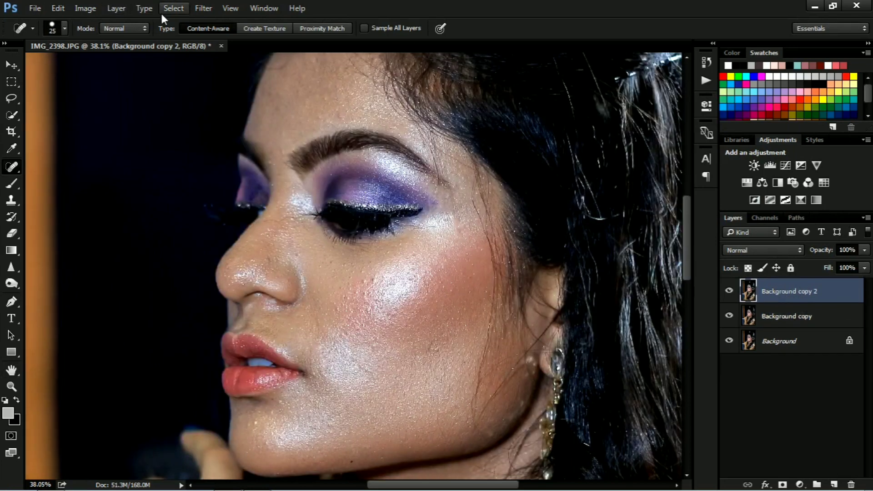
{"action": "left_click", "coordinate": [202, 9]}
{"action": "mouse_move", "coordinate": [213, 258]}
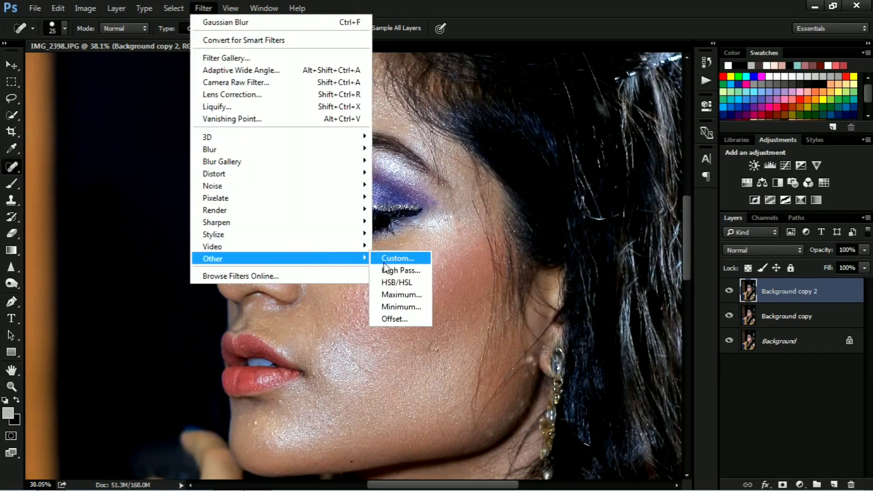
{"action": "left_click", "coordinate": [396, 270]}
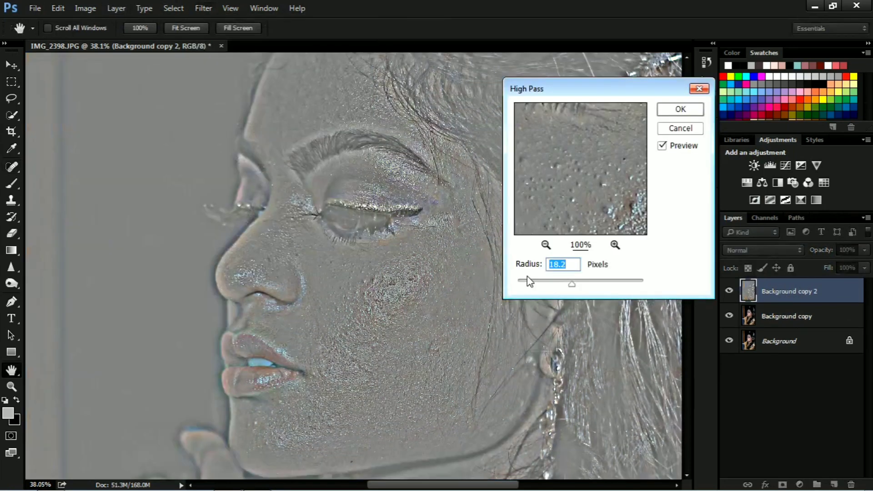
{"action": "mouse_move", "coordinate": [567, 285]}
{"action": "left_mouse_down"}
{"action": "mouse_move", "coordinate": [551, 287]}
{"action": "mouse_move", "coordinate": [577, 288]}
{"action": "left_mouse_up"}
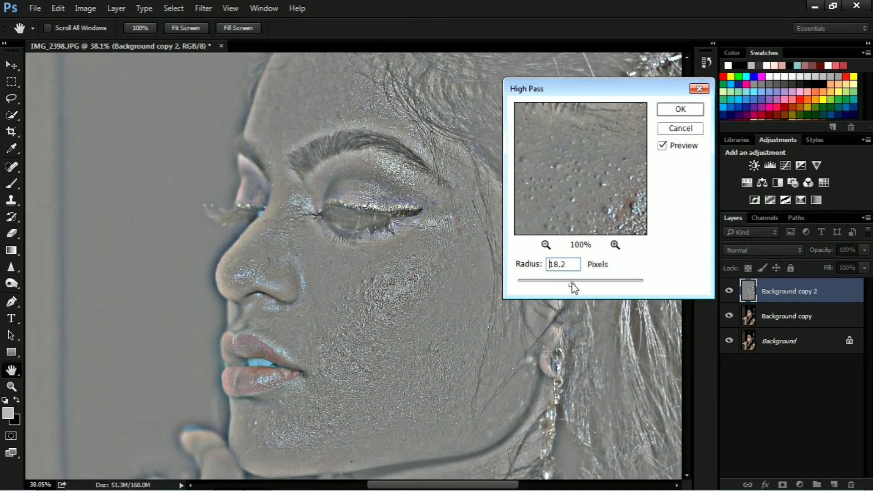
{"action": "left_click_drag", "start_coordinate": [573, 287], "coordinate": [572, 287]}
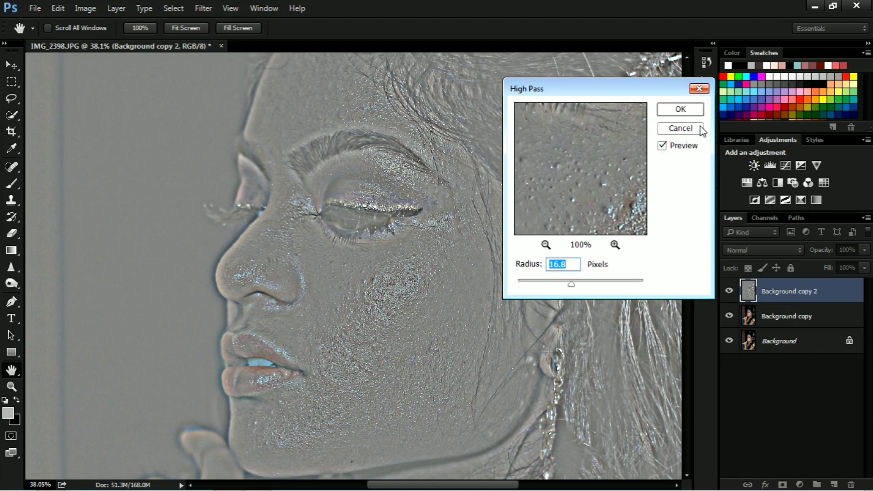
{"action": "left_click", "coordinate": [683, 109]}
{"action": "key", "text": "j"}
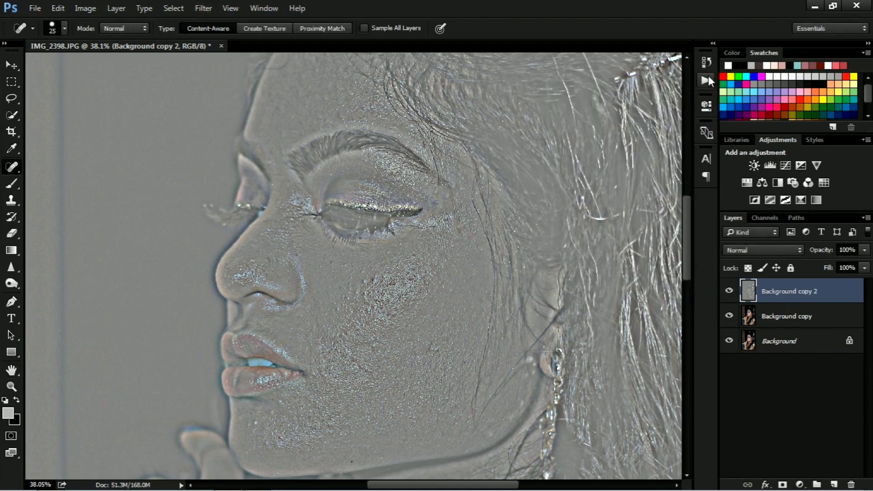
Set the high-pass layer to Vivid Light and place it below the blurred copy.
{"action": "left_click", "coordinate": [746, 250]}
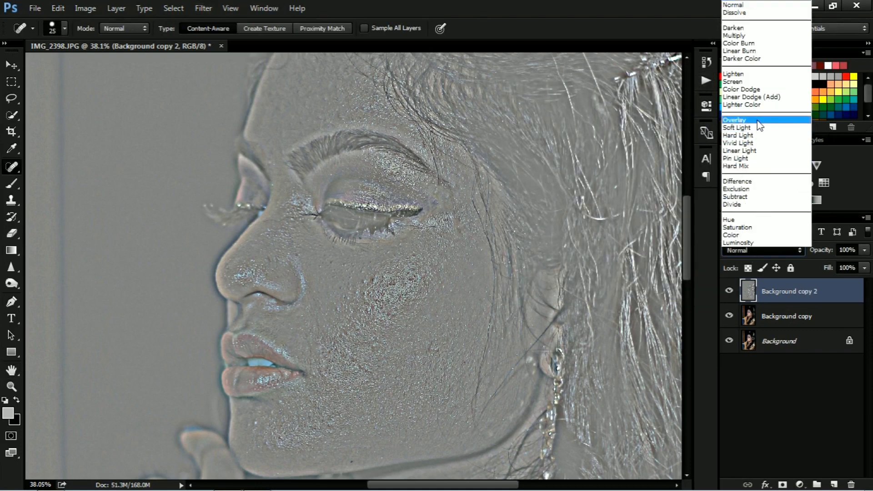
{"action": "left_click", "coordinate": [761, 143]}
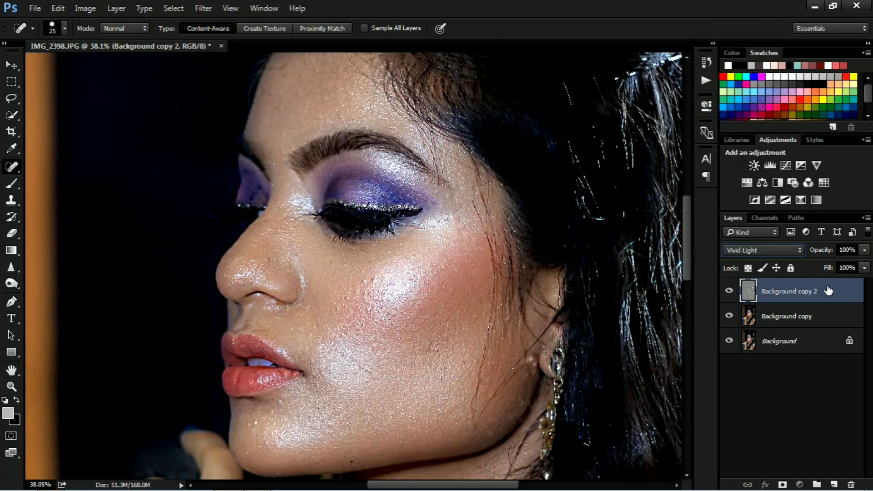
{"action": "left_click_drag", "start_coordinate": [828, 291], "coordinate": [828, 322]}
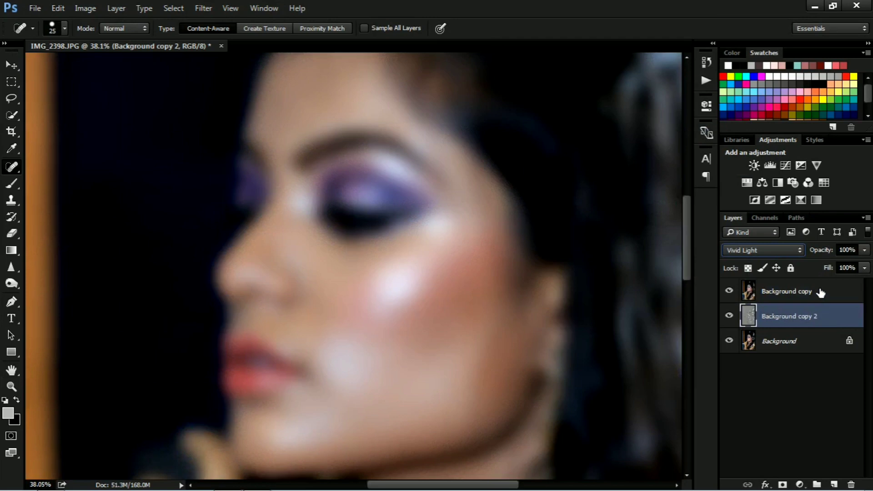
Group both copy layers into Group 1 and give it a black-filled layer mask.
{"action": "left_click", "coordinate": [821, 292]}
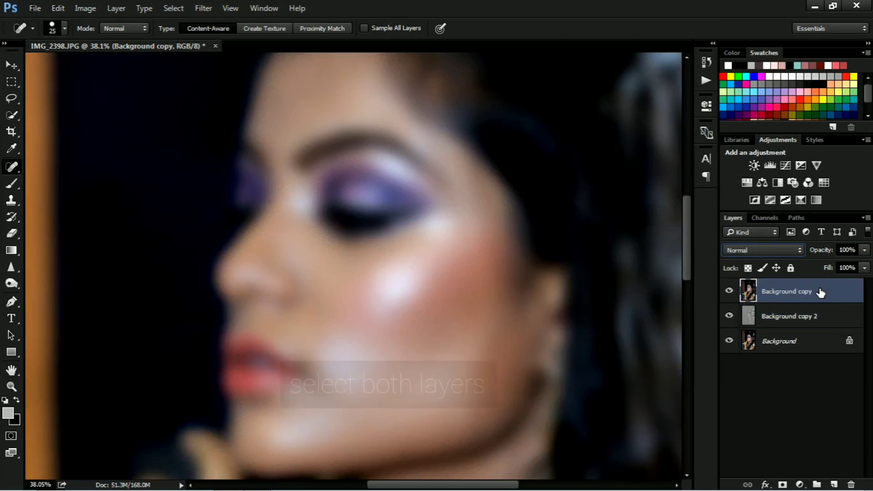
{"action": "left_click", "coordinate": [829, 317], "text": "shift"}
{"action": "key", "text": "ctrl+g"}
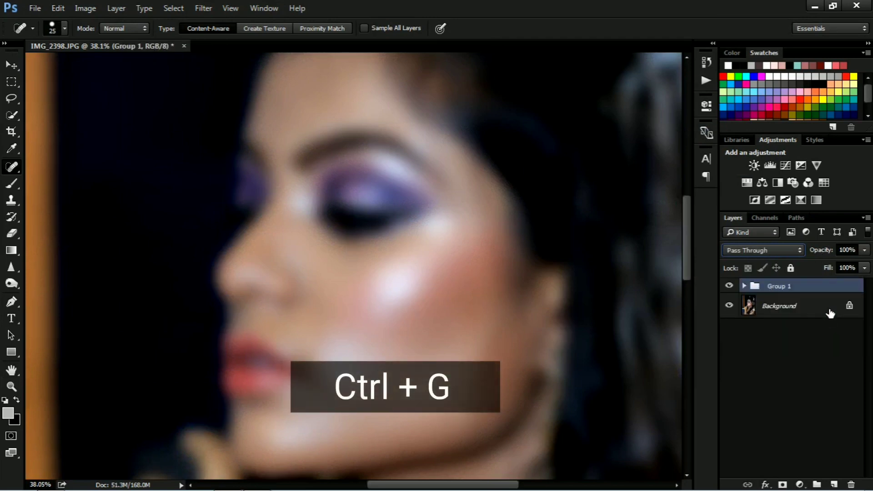
{"action": "left_click", "coordinate": [783, 485]}
{"action": "key", "text": "ctrl+BackSpace"}
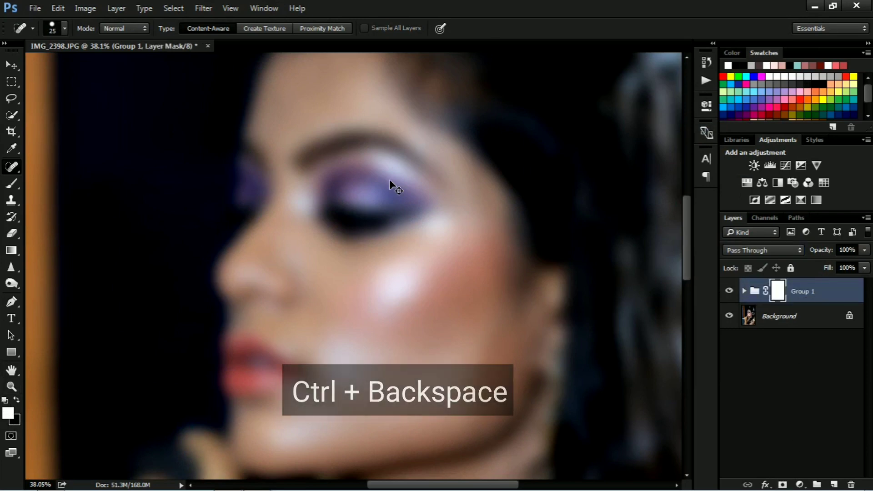
{"action": "key", "text": "ctrl+BackSpace"}
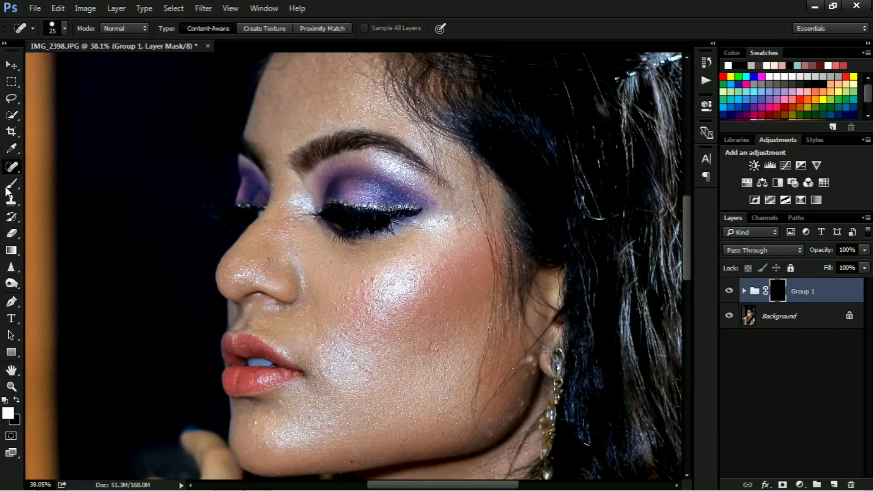
{"action": "left_click", "coordinate": [7, 190]}
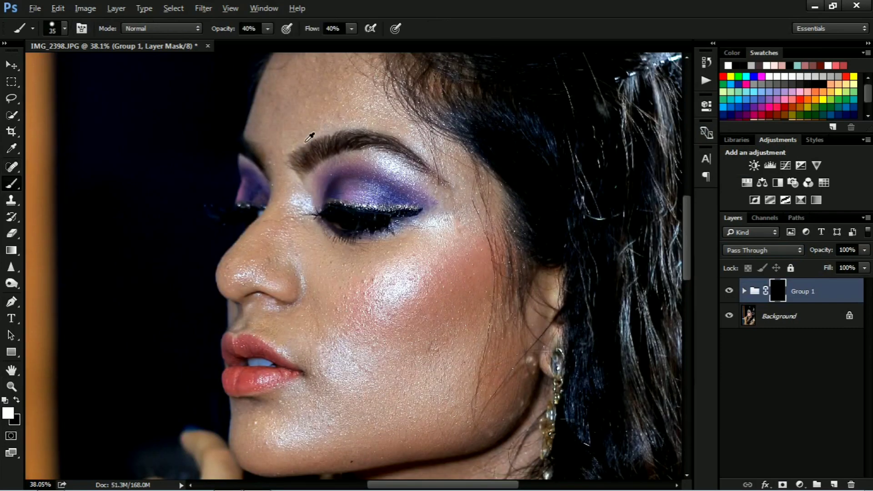
Paint white on Group 1's mask over the forehead, nose bridge and under-eye cheek.
{"action": "scroll", "coordinate": [309, 138], "scroll_direction": "up", "scroll_amount": 5}
{"action": "scroll", "coordinate": [335, 199], "scroll_direction": "up", "scroll_amount": 5}
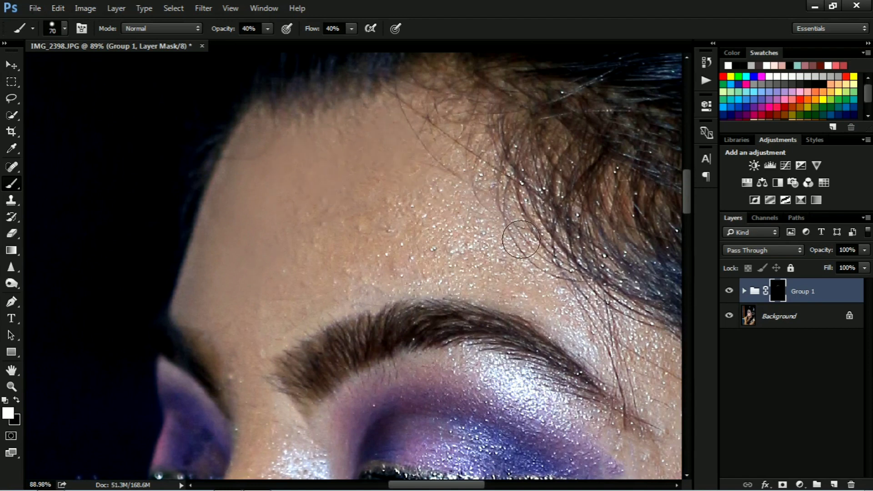
{"action": "mouse_move", "coordinate": [405, 203]}
{"action": "left_mouse_down"}
{"action": "mouse_move", "coordinate": [370, 208]}
{"action": "mouse_move", "coordinate": [293, 253]}
{"action": "mouse_move", "coordinate": [299, 210]}
{"action": "mouse_move", "coordinate": [275, 304]}
{"action": "mouse_move", "coordinate": [294, 265]}
{"action": "mouse_move", "coordinate": [364, 287]}
{"action": "mouse_move", "coordinate": [320, 294]}
{"action": "mouse_move", "coordinate": [429, 255]}
{"action": "mouse_move", "coordinate": [366, 277]}
{"action": "mouse_move", "coordinate": [464, 275]}
{"action": "mouse_move", "coordinate": [409, 250]}
{"action": "mouse_move", "coordinate": [474, 247]}
{"action": "mouse_move", "coordinate": [411, 199]}
{"action": "mouse_move", "coordinate": [527, 293]}
{"action": "mouse_move", "coordinate": [530, 283]}
{"action": "mouse_move", "coordinate": [421, 282]}
{"action": "mouse_move", "coordinate": [324, 313]}
{"action": "mouse_move", "coordinate": [355, 187]}
{"action": "left_mouse_up"}
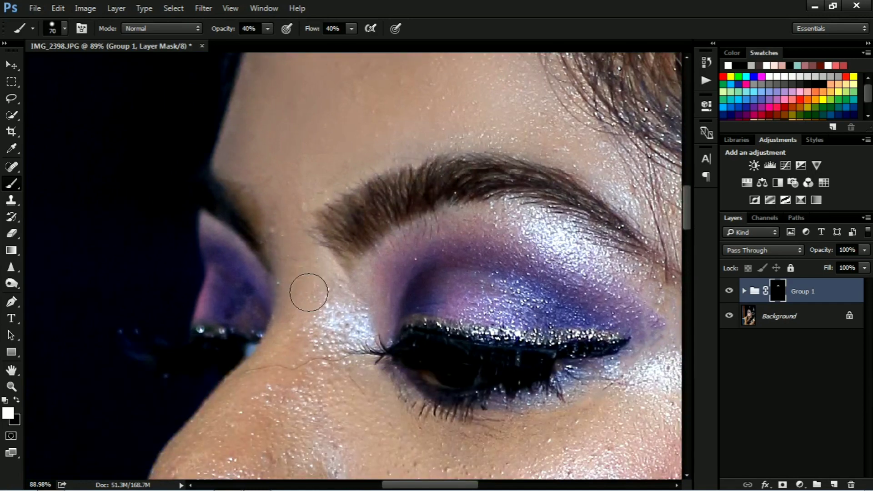
{"action": "left_click_drag", "start_coordinate": [313, 364], "coordinate": [361, 218]}
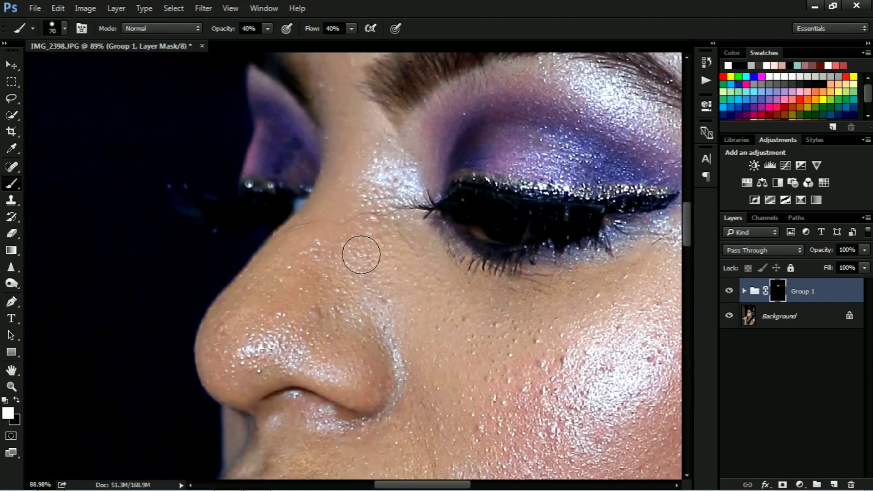
{"action": "mouse_move", "coordinate": [357, 277]}
{"action": "left_mouse_down"}
{"action": "mouse_move", "coordinate": [301, 244]}
{"action": "mouse_move", "coordinate": [307, 263]}
{"action": "mouse_move", "coordinate": [325, 231]}
{"action": "mouse_move", "coordinate": [298, 231]}
{"action": "mouse_move", "coordinate": [263, 270]}
{"action": "mouse_move", "coordinate": [220, 356]}
{"action": "mouse_move", "coordinate": [219, 311]}
{"action": "mouse_move", "coordinate": [237, 356]}
{"action": "mouse_move", "coordinate": [296, 305]}
{"action": "mouse_move", "coordinate": [275, 337]}
{"action": "mouse_move", "coordinate": [304, 338]}
{"action": "mouse_move", "coordinate": [219, 359]}
{"action": "mouse_move", "coordinate": [355, 354]}
{"action": "mouse_move", "coordinate": [372, 313]}
{"action": "left_mouse_up"}
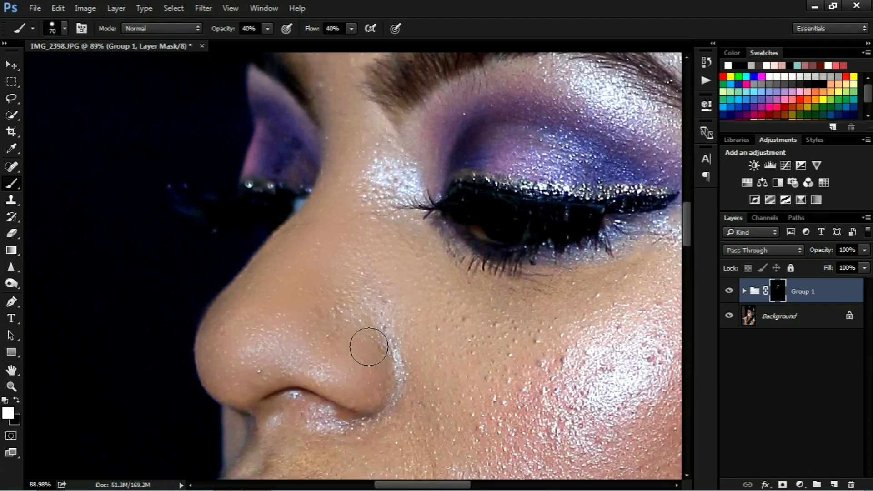
{"action": "mouse_move", "coordinate": [367, 349]}
{"action": "left_mouse_down"}
{"action": "mouse_move", "coordinate": [271, 207]}
{"action": "mouse_move", "coordinate": [323, 208]}
{"action": "mouse_move", "coordinate": [288, 168]}
{"action": "mouse_move", "coordinate": [333, 214]}
{"action": "mouse_move", "coordinate": [322, 140]}
{"action": "mouse_move", "coordinate": [366, 189]}
{"action": "mouse_move", "coordinate": [511, 207]}
{"action": "mouse_move", "coordinate": [413, 196]}
{"action": "left_mouse_up"}
{"action": "mouse_move", "coordinate": [497, 171]}
{"action": "left_mouse_down"}
{"action": "mouse_move", "coordinate": [306, 259]}
{"action": "mouse_move", "coordinate": [427, 189]}
{"action": "mouse_move", "coordinate": [427, 253]}
{"action": "left_mouse_up"}
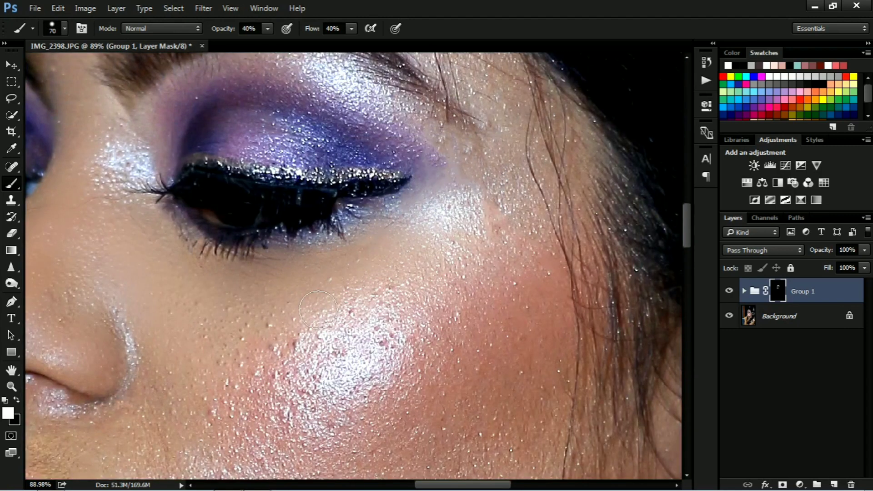
{"action": "left_click_drag", "start_coordinate": [318, 310], "coordinate": [431, 239]}
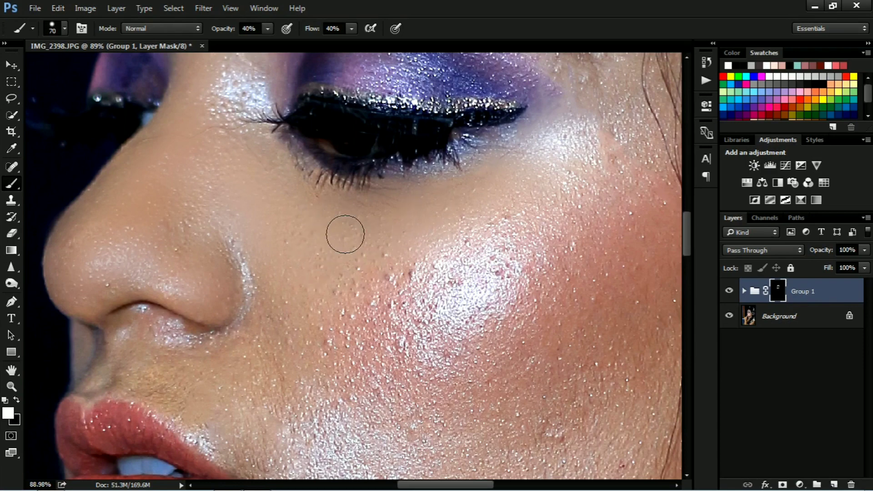
{"action": "left_click_drag", "start_coordinate": [345, 234], "coordinate": [362, 282]}
Set the brush opacity and flow to 50%.
{"action": "left_click", "coordinate": [250, 28]}
{"action": "type", "text": "50"}
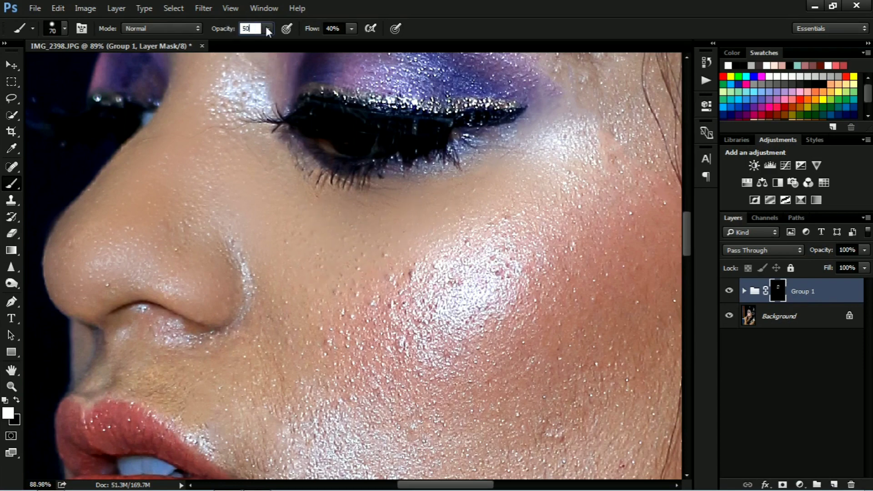
{"action": "left_click", "coordinate": [341, 28]}
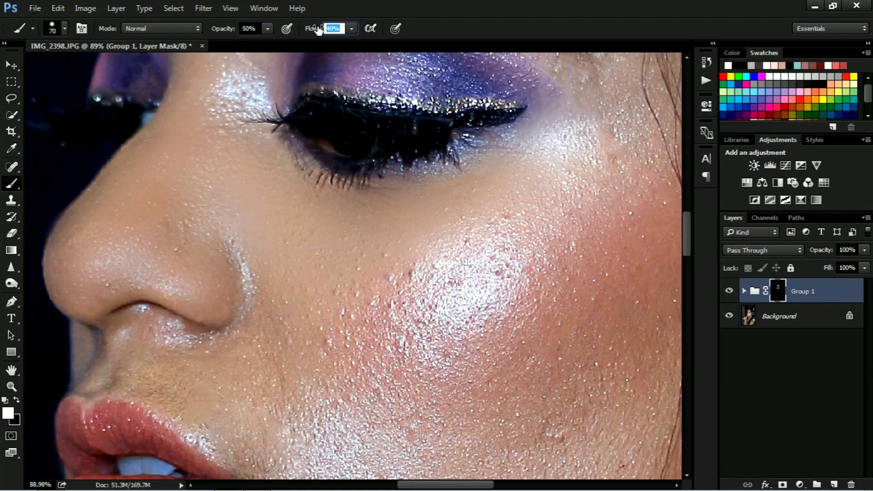
{"action": "type", "text": "50"}
{"action": "key", "text": "Return"}
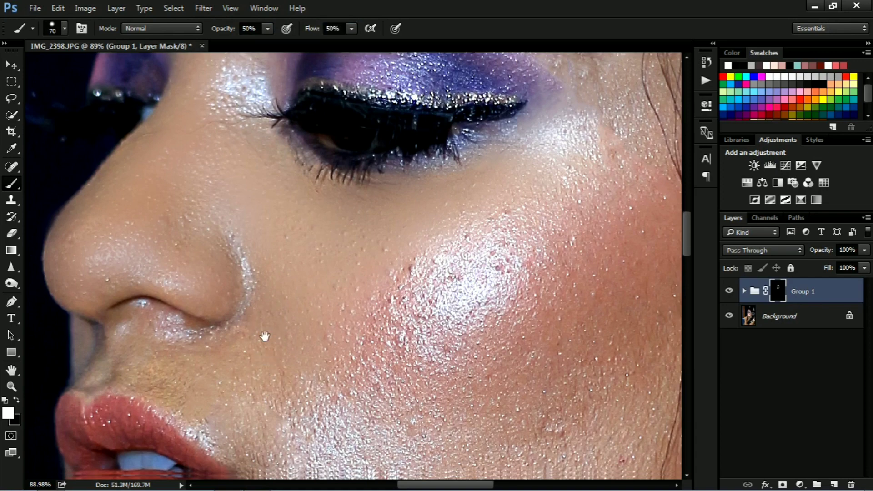
Paint smoothing onto the mask below the mouth corner, across the chin and lower cheek.
{"action": "mouse_move", "coordinate": [262, 335]}
{"action": "left_mouse_down"}
{"action": "mouse_move", "coordinate": [253, 217]}
{"action": "mouse_move", "coordinate": [136, 249]}
{"action": "mouse_move", "coordinate": [218, 308]}
{"action": "mouse_move", "coordinate": [163, 257]}
{"action": "mouse_move", "coordinate": [237, 250]}
{"action": "mouse_move", "coordinate": [272, 321]}
{"action": "mouse_move", "coordinate": [267, 341]}
{"action": "mouse_move", "coordinate": [203, 308]}
{"action": "left_mouse_up"}
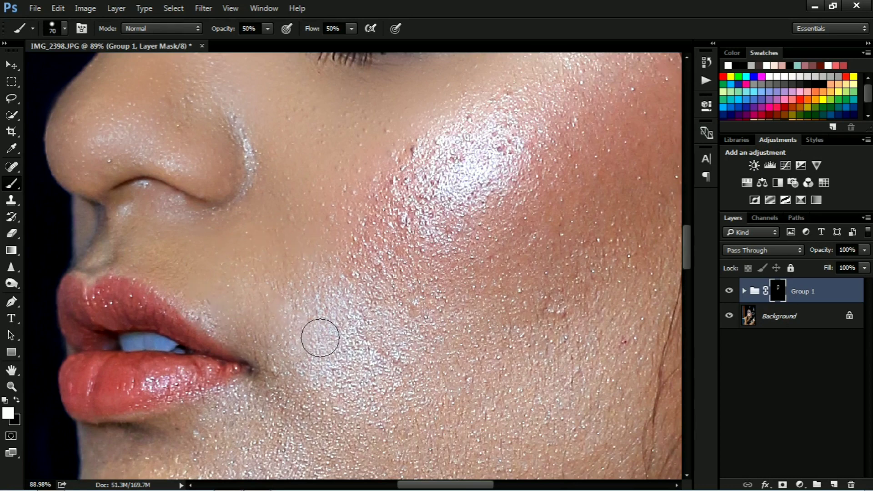
{"action": "left_click_drag", "start_coordinate": [320, 338], "coordinate": [391, 195]}
{"action": "mouse_move", "coordinate": [327, 284]}
{"action": "left_mouse_down"}
{"action": "mouse_move", "coordinate": [268, 279]}
{"action": "mouse_move", "coordinate": [335, 279]}
{"action": "mouse_move", "coordinate": [254, 296]}
{"action": "mouse_move", "coordinate": [267, 279]}
{"action": "mouse_move", "coordinate": [179, 328]}
{"action": "mouse_move", "coordinate": [218, 332]}
{"action": "mouse_move", "coordinate": [222, 374]}
{"action": "mouse_move", "coordinate": [209, 353]}
{"action": "mouse_move", "coordinate": [181, 370]}
{"action": "mouse_move", "coordinate": [167, 364]}
{"action": "mouse_move", "coordinate": [231, 432]}
{"action": "mouse_move", "coordinate": [290, 391]}
{"action": "mouse_move", "coordinate": [206, 408]}
{"action": "mouse_move", "coordinate": [261, 354]}
{"action": "mouse_move", "coordinate": [291, 371]}
{"action": "mouse_move", "coordinate": [243, 459]}
{"action": "left_mouse_up"}
{"action": "mouse_move", "coordinate": [313, 451]}
{"action": "left_mouse_down"}
{"action": "mouse_move", "coordinate": [272, 419]}
{"action": "mouse_move", "coordinate": [434, 376]}
{"action": "mouse_move", "coordinate": [382, 368]}
{"action": "mouse_move", "coordinate": [327, 376]}
{"action": "mouse_move", "coordinate": [359, 347]}
{"action": "mouse_move", "coordinate": [368, 286]}
{"action": "mouse_move", "coordinate": [446, 238]}
{"action": "mouse_move", "coordinate": [494, 252]}
{"action": "mouse_move", "coordinate": [512, 283]}
{"action": "mouse_move", "coordinate": [312, 353]}
{"action": "mouse_move", "coordinate": [356, 372]}
{"action": "mouse_move", "coordinate": [510, 334]}
{"action": "left_mouse_up"}
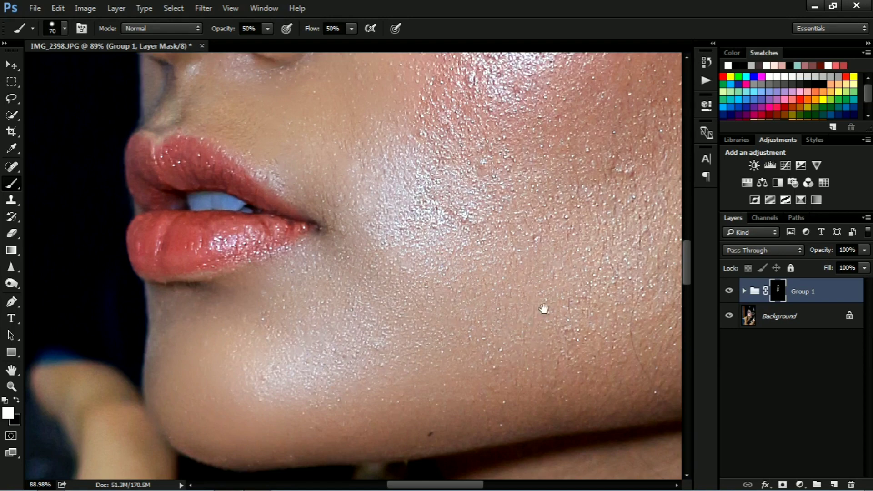
{"action": "left_click_drag", "start_coordinate": [541, 306], "coordinate": [317, 296]}
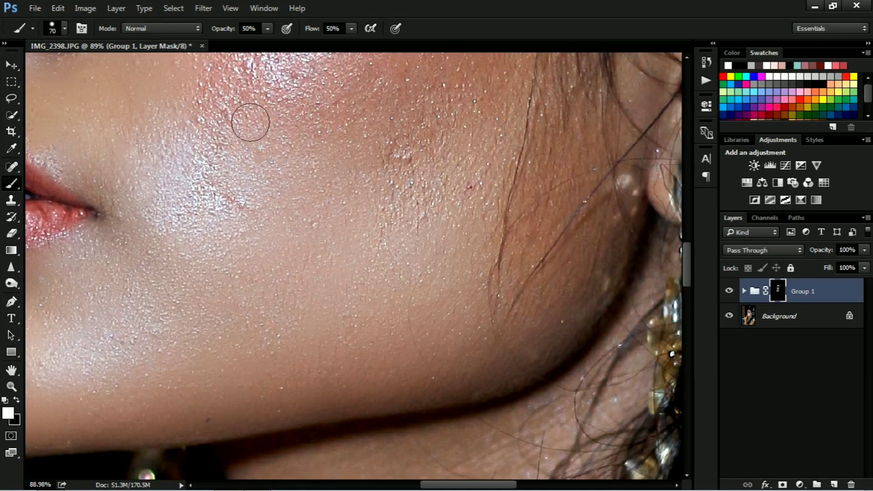
{"action": "mouse_move", "coordinate": [204, 130]}
{"action": "left_mouse_down"}
{"action": "mouse_move", "coordinate": [244, 146]}
{"action": "mouse_move", "coordinate": [234, 244]}
{"action": "mouse_move", "coordinate": [304, 247]}
{"action": "mouse_move", "coordinate": [492, 117]}
{"action": "mouse_move", "coordinate": [475, 132]}
{"action": "mouse_move", "coordinate": [473, 247]}
{"action": "mouse_move", "coordinate": [499, 268]}
{"action": "mouse_move", "coordinate": [539, 165]}
{"action": "mouse_move", "coordinate": [498, 285]}
{"action": "mouse_move", "coordinate": [561, 195]}
{"action": "mouse_move", "coordinate": [610, 189]}
{"action": "mouse_move", "coordinate": [517, 238]}
{"action": "mouse_move", "coordinate": [531, 78]}
{"action": "left_mouse_up"}
Reveal smoothing over the textured cheek highlight near the eye.
{"action": "scroll", "coordinate": [511, 137], "scroll_direction": "up", "scroll_amount": 3}
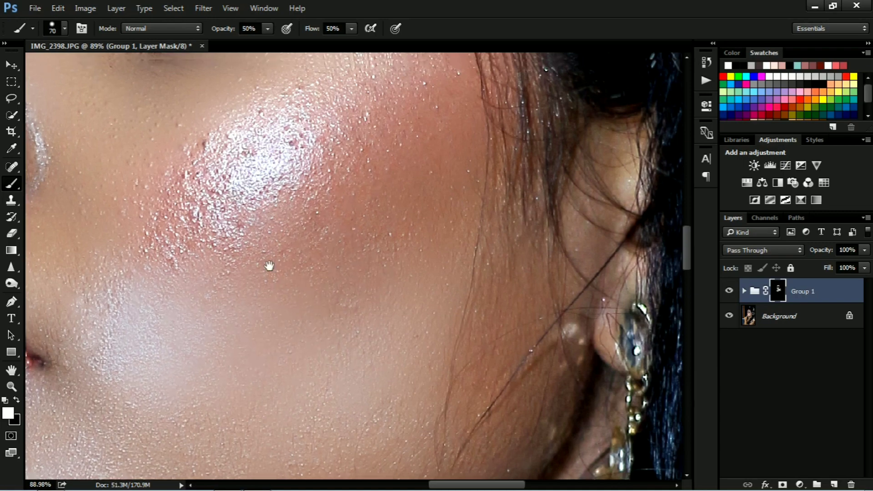
{"action": "left_click_drag", "start_coordinate": [150, 262], "coordinate": [224, 283]}
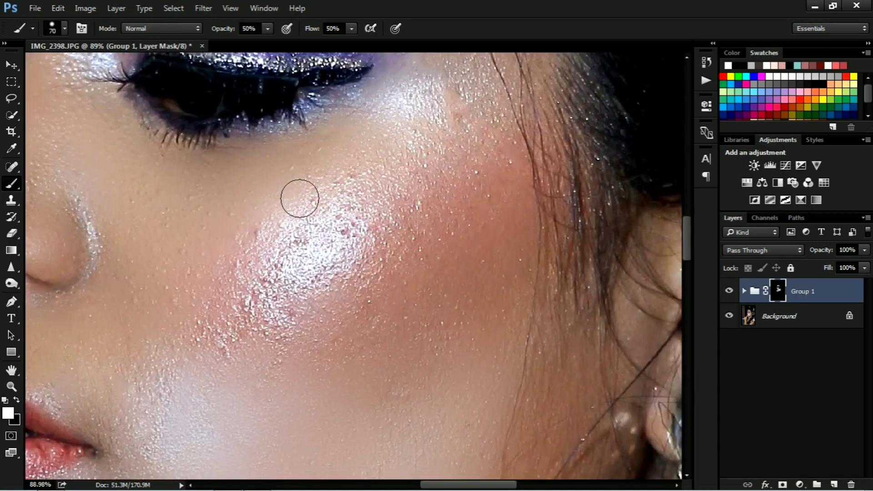
{"action": "left_click_drag", "start_coordinate": [289, 221], "coordinate": [327, 245]}
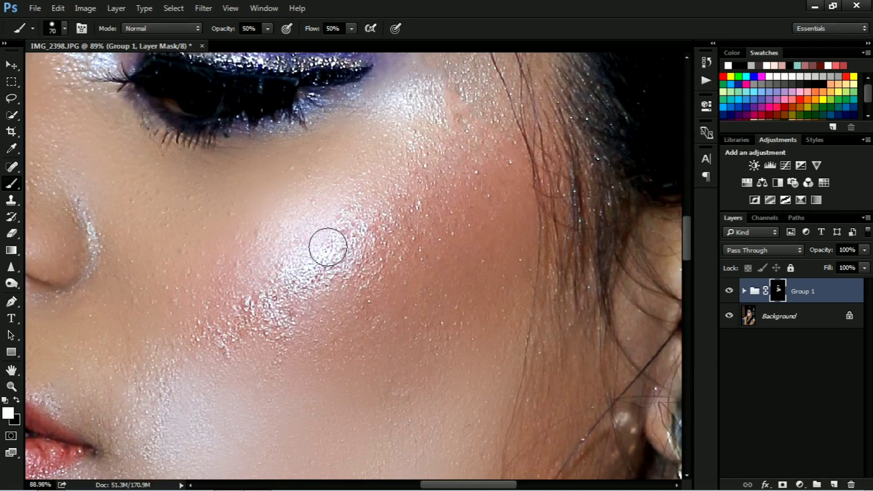
{"action": "mouse_move", "coordinate": [317, 316]}
{"action": "left_mouse_down"}
{"action": "mouse_move", "coordinate": [270, 325]}
{"action": "mouse_move", "coordinate": [273, 294]}
{"action": "mouse_move", "coordinate": [218, 304]}
{"action": "mouse_move", "coordinate": [214, 346]}
{"action": "mouse_move", "coordinate": [240, 361]}
{"action": "mouse_move", "coordinate": [259, 299]}
{"action": "mouse_move", "coordinate": [259, 319]}
{"action": "left_mouse_up"}
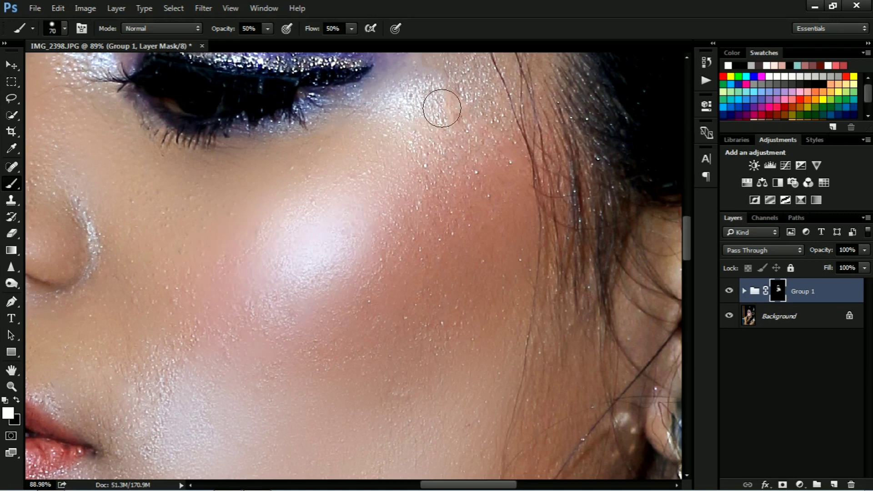
Smooth the upper eyelid, eyeshadow sparkle and the skin under the brow.
{"action": "left_click_drag", "start_coordinate": [464, 172], "coordinate": [433, 321]}
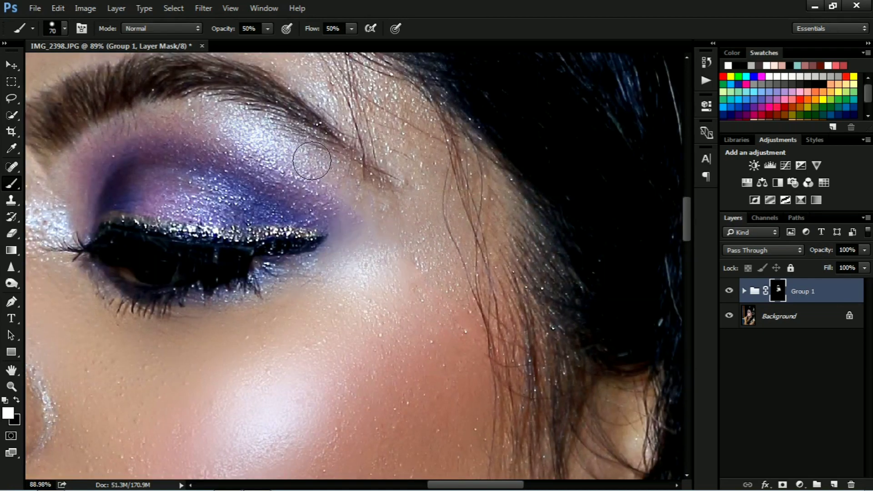
{"action": "left_click_drag", "start_coordinate": [195, 148], "coordinate": [266, 192]}
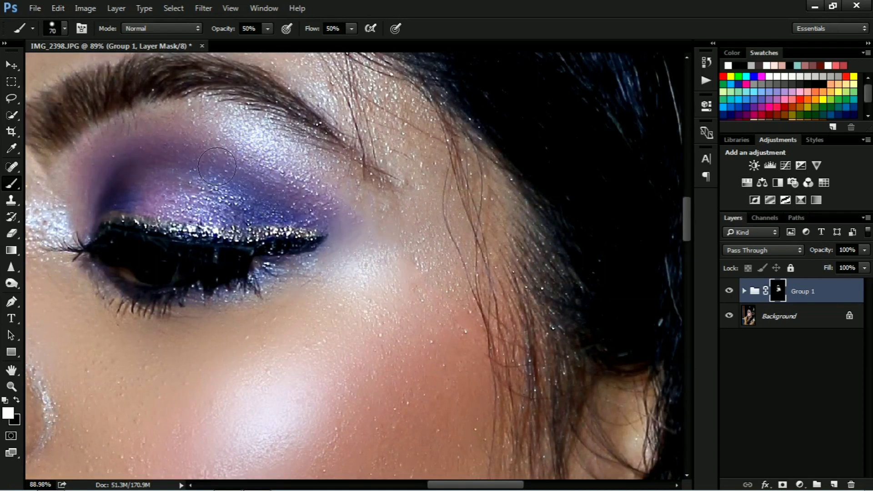
{"action": "left_click_drag", "start_coordinate": [217, 167], "coordinate": [176, 159]}
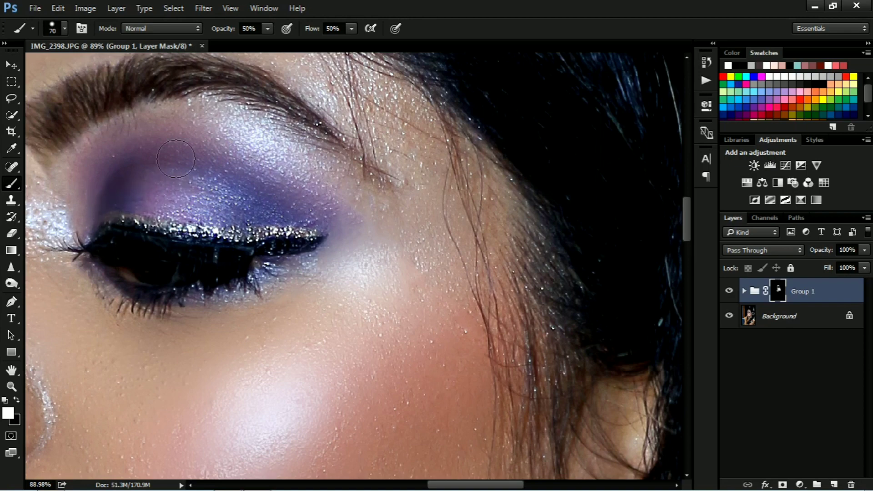
{"action": "scroll", "coordinate": [314, 160], "scroll_direction": "up", "scroll_amount": 3}
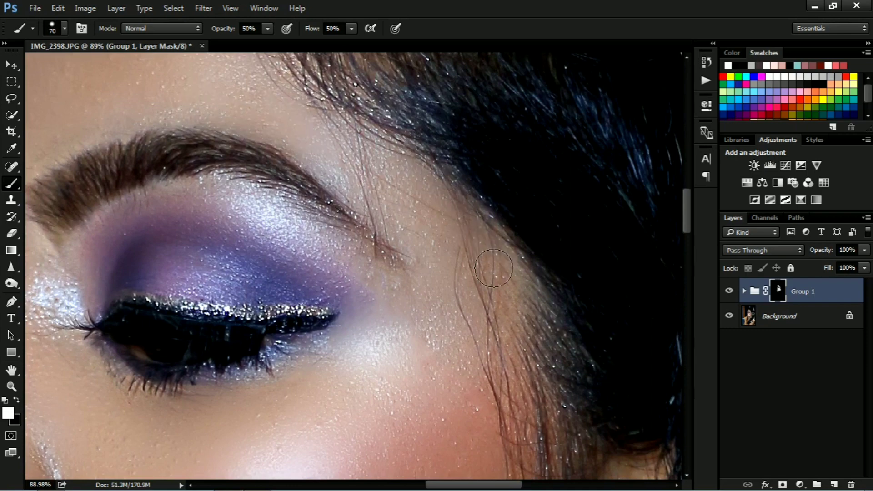
{"action": "left_click_drag", "start_coordinate": [344, 296], "coordinate": [650, 280]}
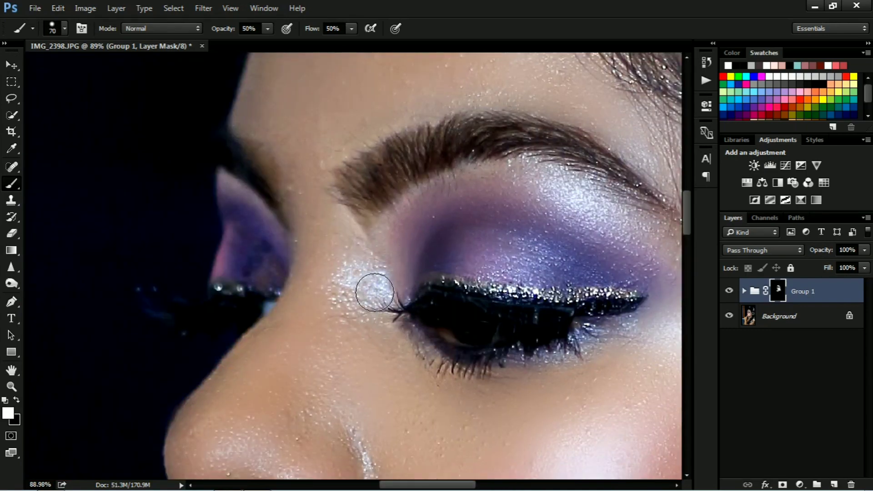
{"action": "mouse_move", "coordinate": [370, 293]}
{"action": "left_mouse_down"}
{"action": "mouse_move", "coordinate": [351, 292]}
{"action": "mouse_move", "coordinate": [370, 302]}
{"action": "left_mouse_up"}
Scroll and zoom the view around the cheek and nose area.
{"action": "scroll", "coordinate": [376, 232], "scroll_direction": "down", "scroll_amount": 5, "text": "alt"}
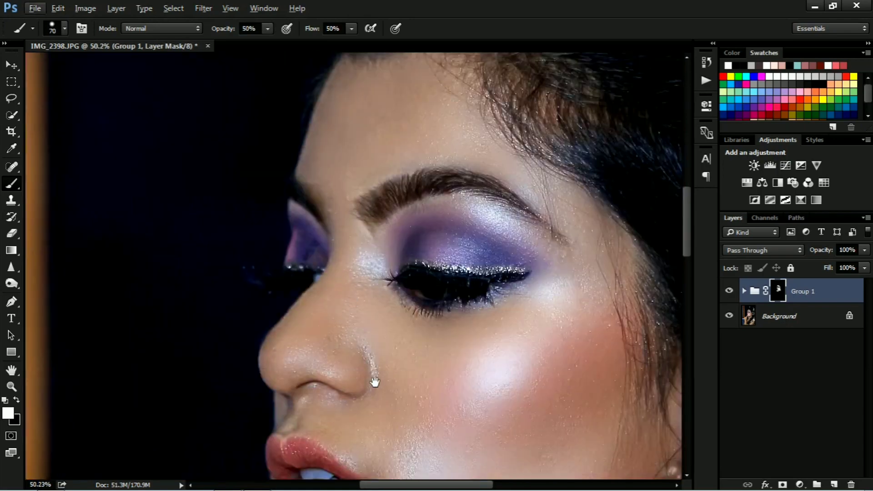
{"action": "scroll", "coordinate": [288, 241], "scroll_direction": "down", "scroll_amount": 3}
{"action": "scroll", "coordinate": [287, 234], "scroll_direction": "down", "scroll_amount": 3}
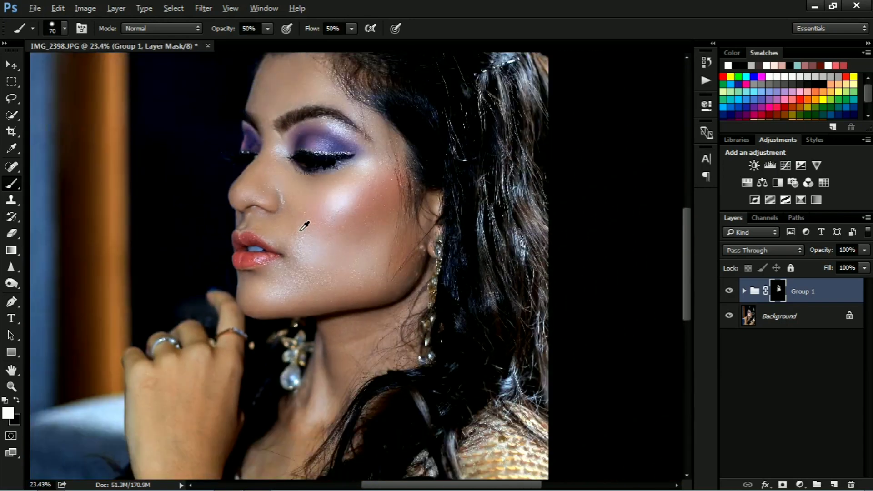
{"action": "scroll", "coordinate": [296, 229], "scroll_direction": "up", "scroll_amount": 2, "text": "alt"}
{"action": "scroll", "coordinate": [296, 230], "scroll_direction": "up", "scroll_amount": 2, "text": "alt"}
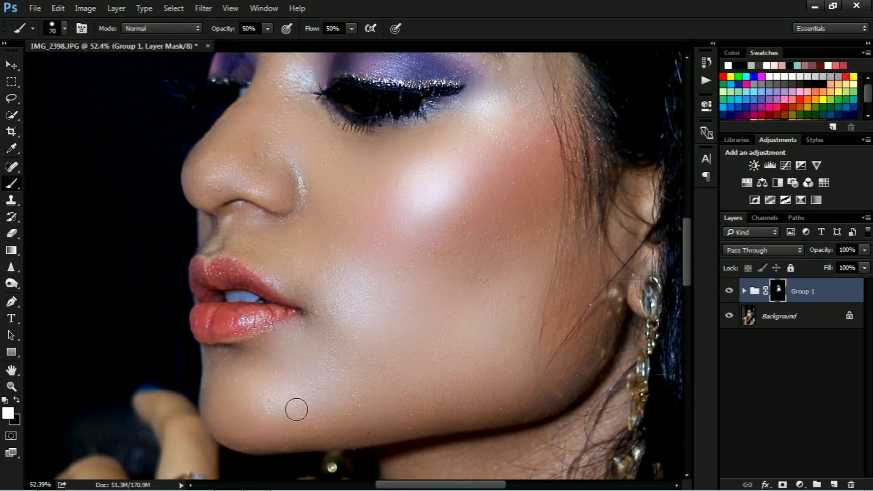
{"action": "scroll", "coordinate": [394, 383], "scroll_direction": "up", "scroll_amount": 2}
{"action": "scroll", "coordinate": [435, 331], "scroll_direction": "right", "scroll_amount": 2}
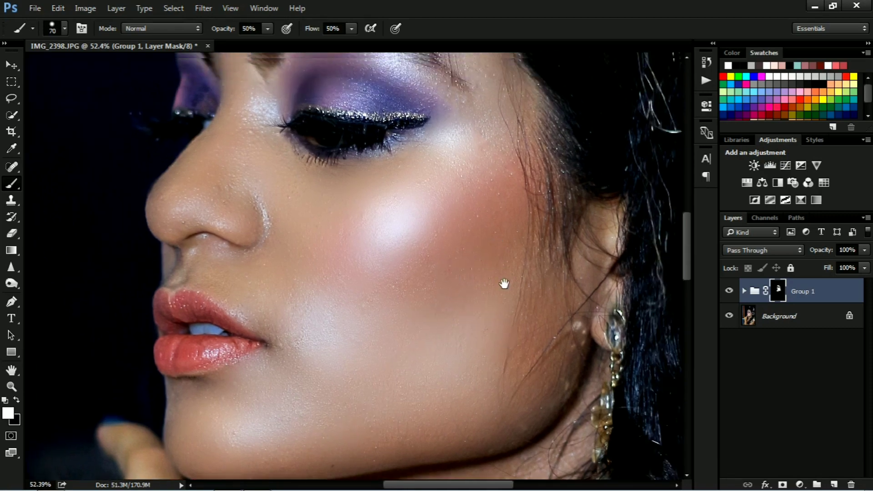
{"action": "scroll", "coordinate": [499, 328], "scroll_direction": "up", "scroll_amount": 5}
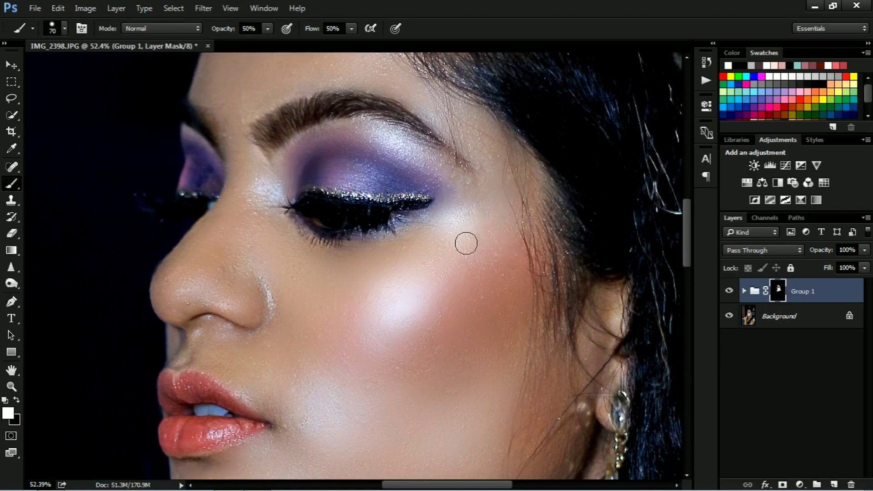
{"action": "scroll", "coordinate": [379, 258], "scroll_direction": "left", "scroll_amount": 5}
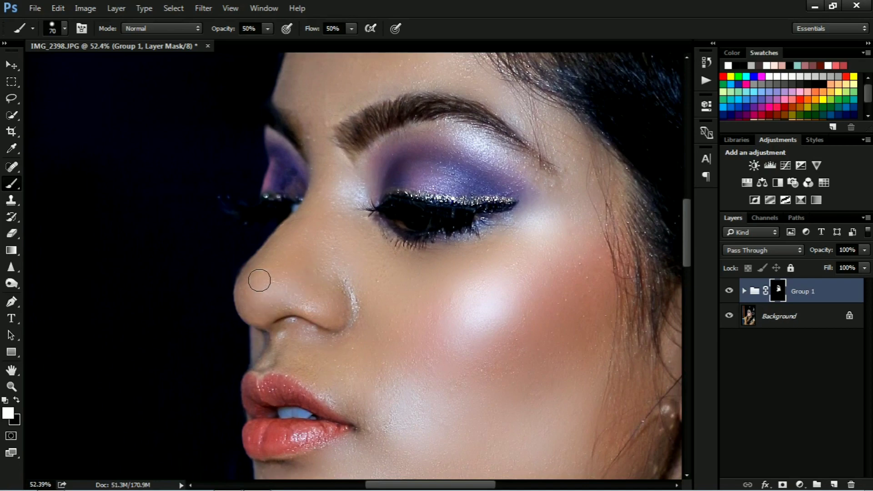
Paint smoothing on the mask along the jawline and down the neck and throat.
{"action": "mouse_move", "coordinate": [317, 306]}
{"action": "left_mouse_down"}
{"action": "mouse_move", "coordinate": [296, 219]}
{"action": "mouse_move", "coordinate": [258, 146]}
{"action": "left_mouse_up"}
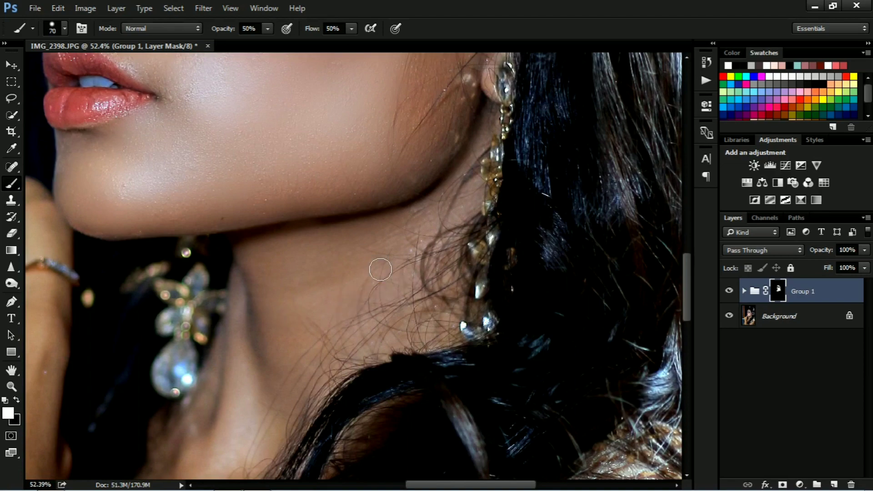
{"action": "left_click_drag", "start_coordinate": [293, 346], "coordinate": [325, 174]}
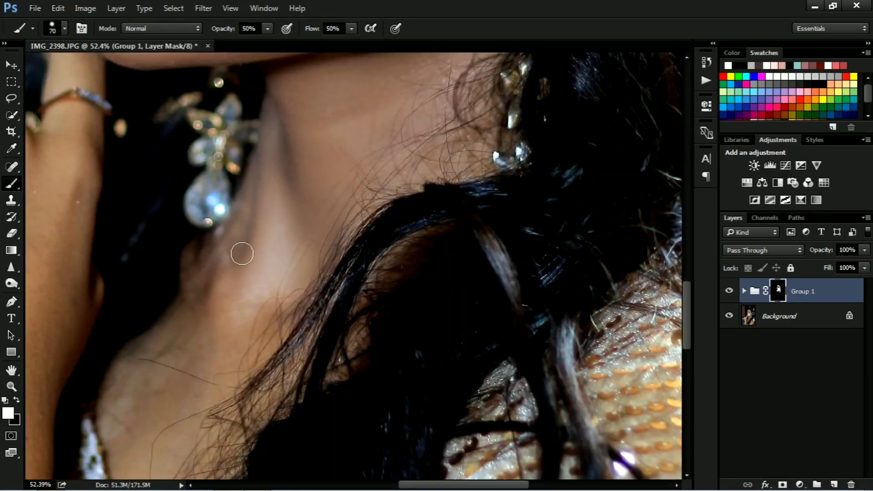
{"action": "left_click_drag", "start_coordinate": [245, 335], "coordinate": [313, 207]}
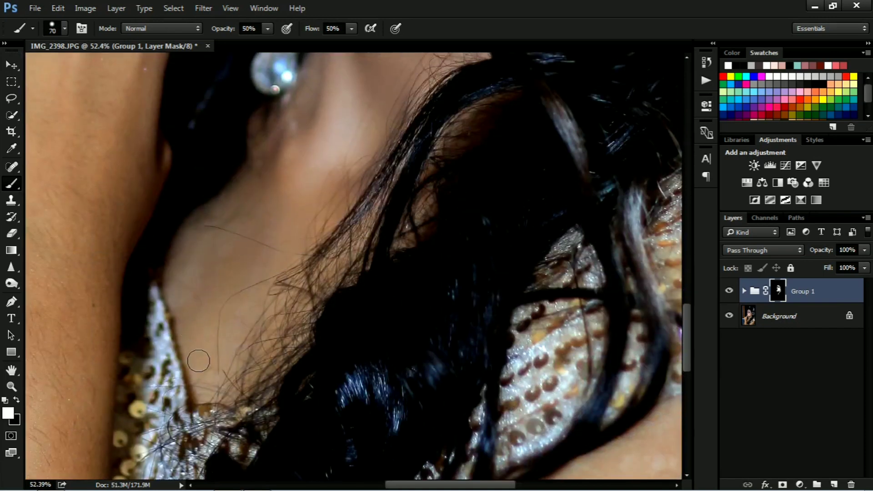
{"action": "left_click_drag", "start_coordinate": [403, 376], "coordinate": [224, 159]}
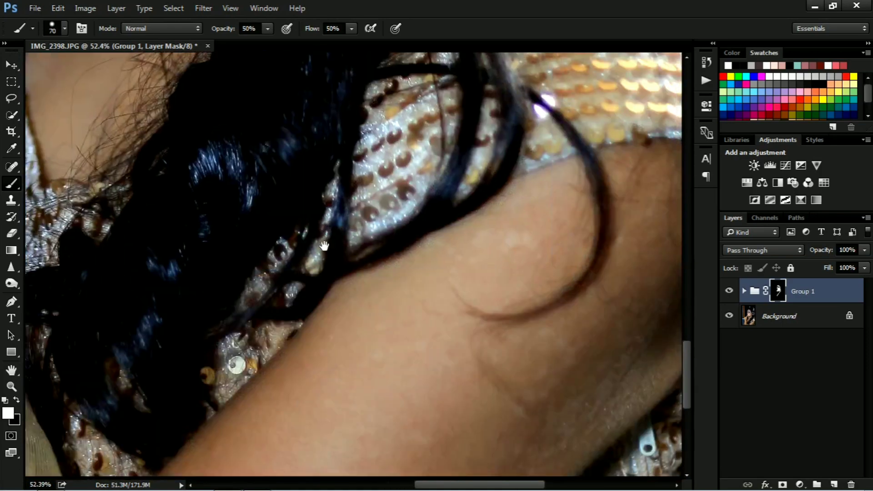
{"action": "scroll", "coordinate": [338, 189], "scroll_direction": "down", "scroll_amount": 3}
{"action": "scroll", "coordinate": [374, 200], "scroll_direction": "down", "scroll_amount": 1}
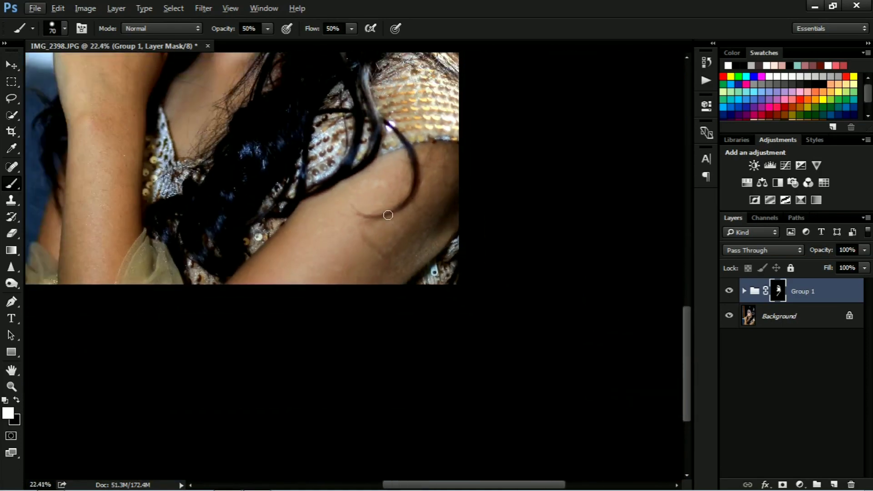
Preview the painted Group 1 mask as a red overlay, then hide it again.
{"action": "key", "text": "x"}
{"action": "key", "text": "backslash"}
{"action": "key", "text": "backslash"}
{"action": "key", "text": "x"}
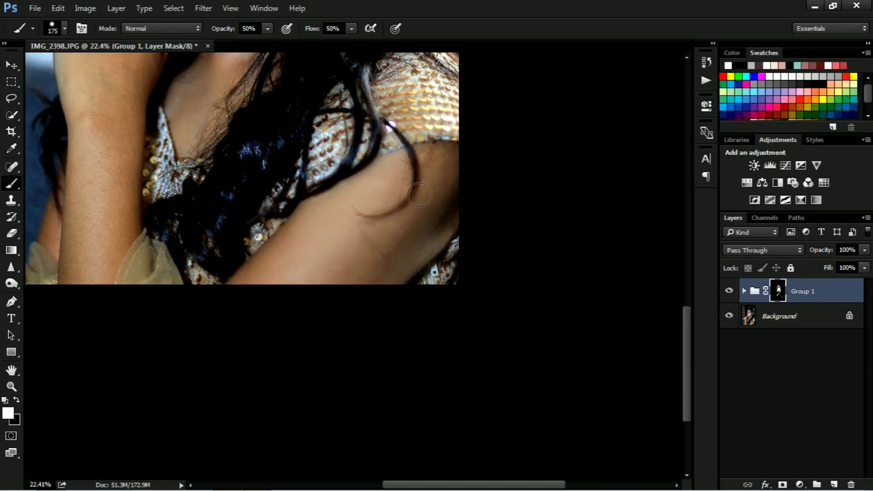
Extend the smoothing mask over the forearm and wrist with a much larger brush.
{"action": "left_click_drag", "start_coordinate": [238, 169], "coordinate": [373, 276]}
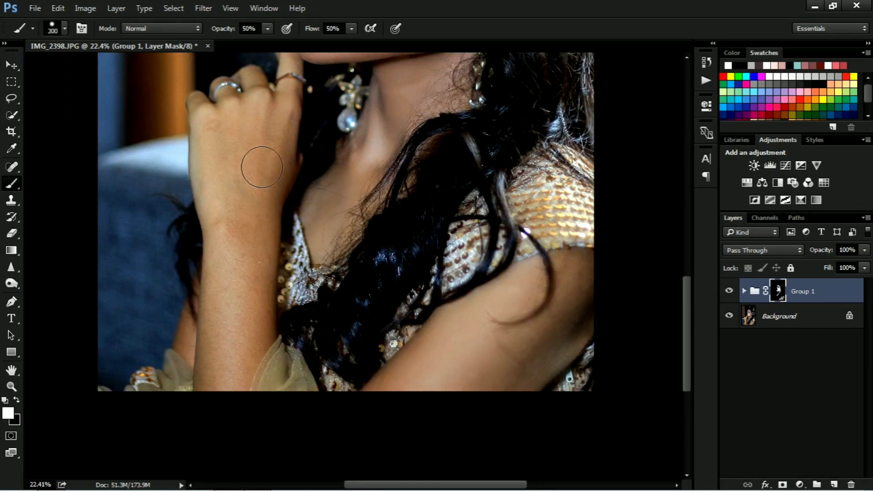
{"action": "key", "text": "bracketright"}
{"action": "key", "text": "bracketright"}
{"action": "key", "text": "bracketright"}
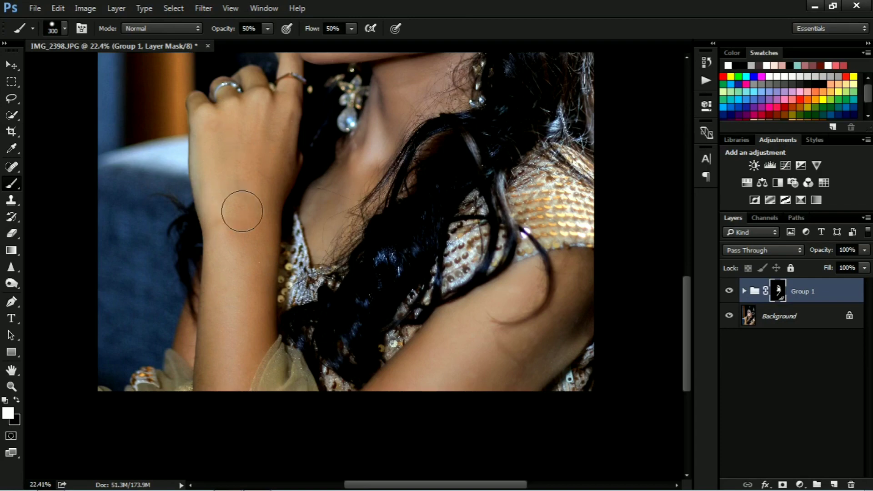
{"action": "scroll", "coordinate": [265, 191], "scroll_direction": "up", "scroll_amount": 3}
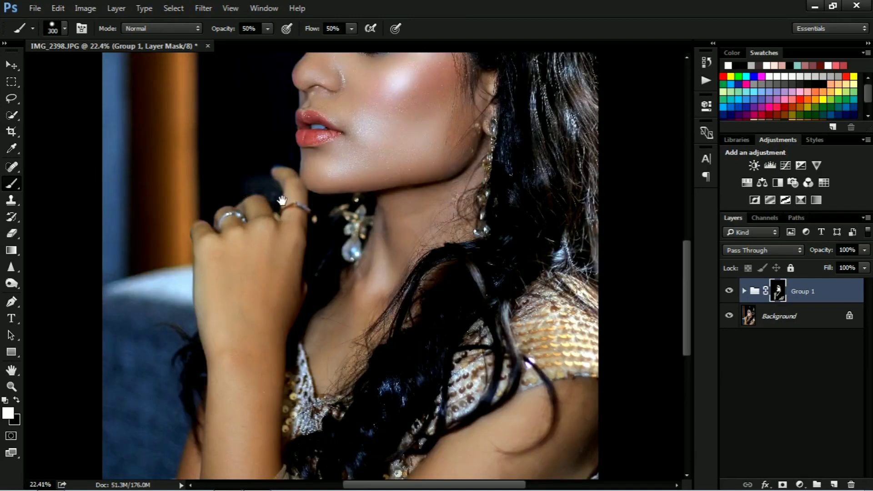
{"action": "scroll", "coordinate": [254, 236], "scroll_direction": "up", "scroll_amount": 5}
{"action": "scroll", "coordinate": [245, 236], "scroll_direction": "up", "scroll_amount": 3}
Center the view on the cheek and shrink the brush to 40 pixels for nostril detail.
{"action": "mouse_move", "coordinate": [246, 235]}
{"action": "left_mouse_down"}
{"action": "mouse_move", "coordinate": [331, 230]}
{"action": "mouse_move", "coordinate": [337, 191]}
{"action": "mouse_move", "coordinate": [411, 226]}
{"action": "mouse_move", "coordinate": [370, 140]}
{"action": "left_mouse_up"}
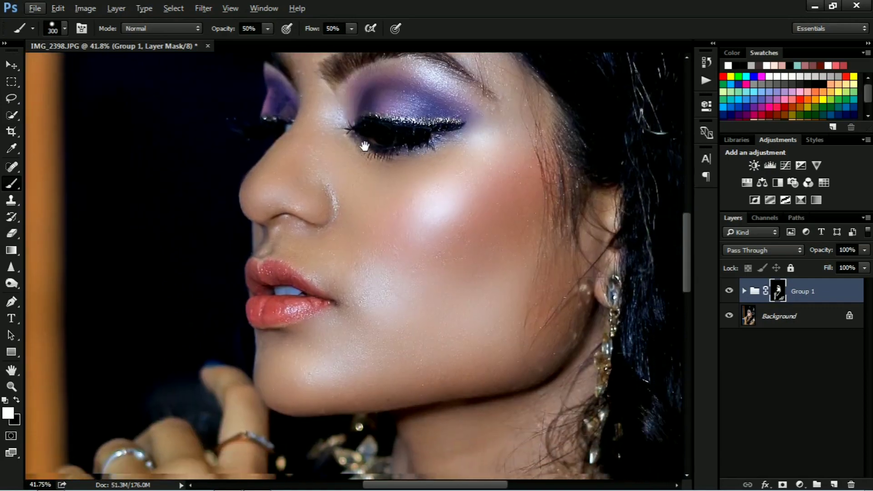
{"action": "scroll", "coordinate": [426, 224], "scroll_direction": "up", "scroll_amount": 2}
{"action": "left_click_drag", "start_coordinate": [427, 224], "coordinate": [408, 237]}
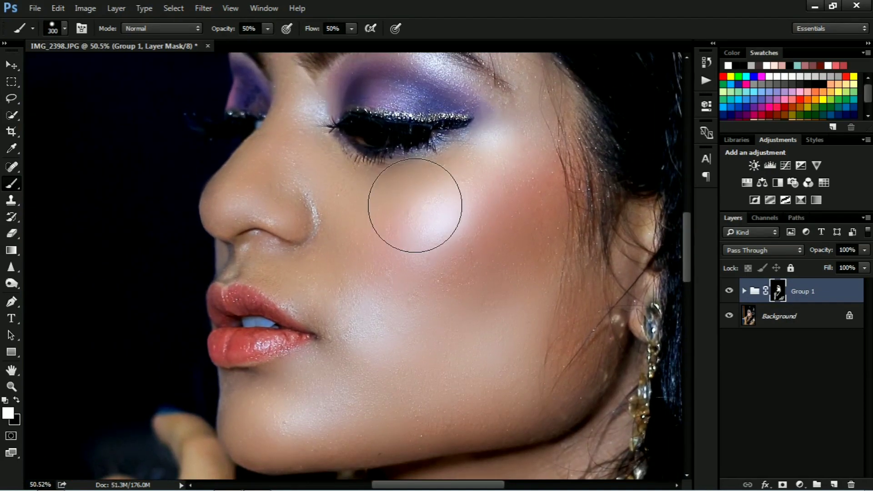
{"action": "key", "text": "bracketleft"}
{"action": "key", "text": "bracketleft"}
{"action": "key", "text": "bracketleft"}
{"action": "key", "text": "bracketleft"}
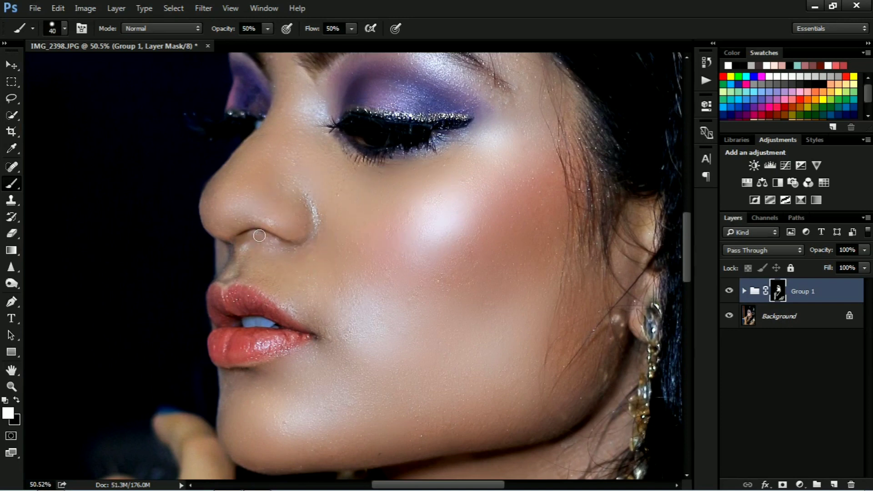
{"action": "left_click", "coordinate": [729, 292]}
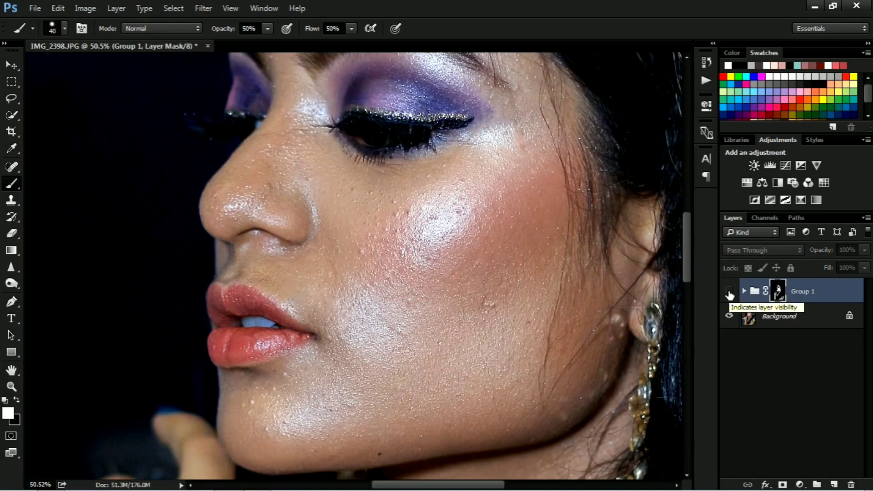
{"action": "left_click", "coordinate": [729, 292]}
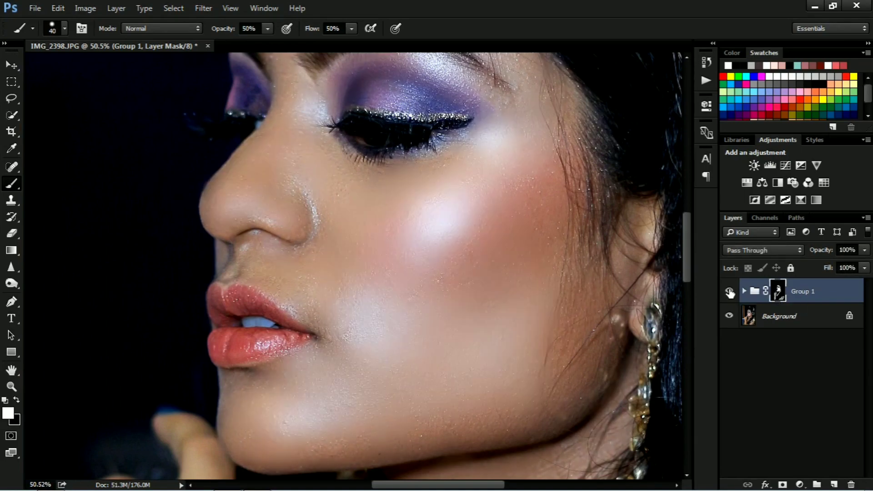
{"action": "left_click", "coordinate": [729, 292]}
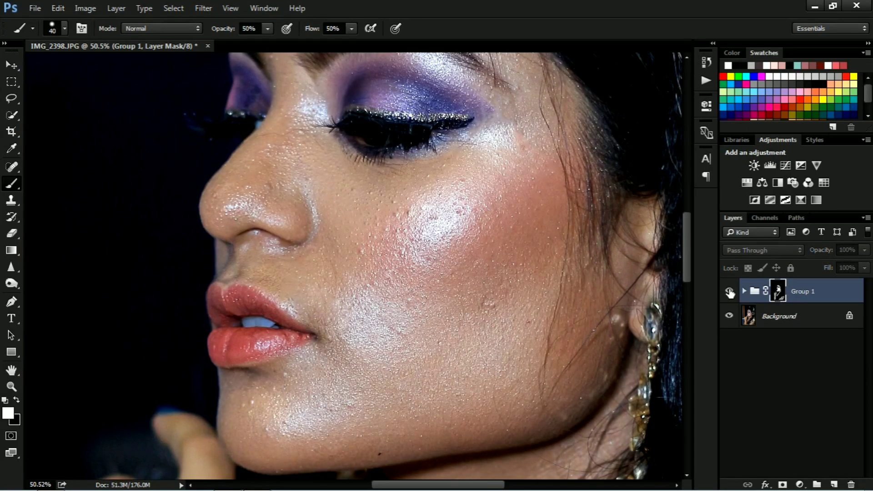
{"action": "left_click", "coordinate": [730, 292]}
{"action": "scroll", "coordinate": [500, 255], "scroll_direction": "down", "scroll_amount": 2}
{"action": "scroll", "coordinate": [501, 255], "scroll_direction": "down", "scroll_amount": 1}
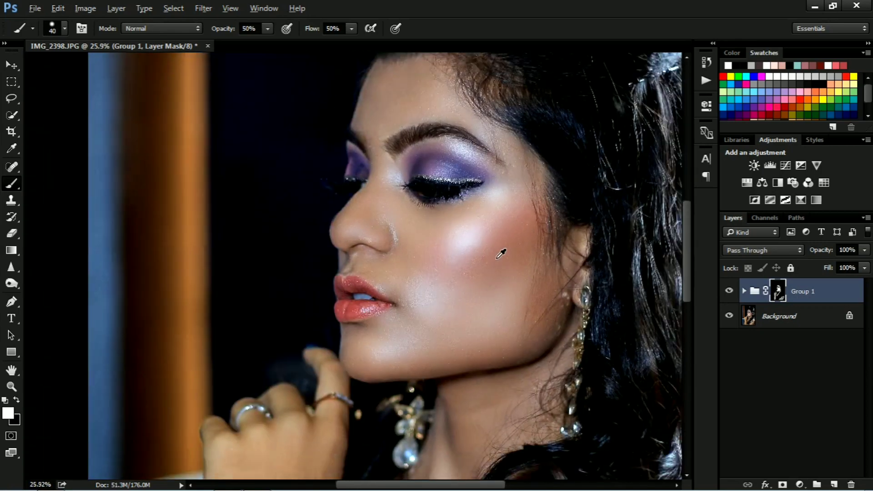
{"action": "scroll", "coordinate": [502, 253], "scroll_direction": "down", "scroll_amount": 1}
{"action": "scroll", "coordinate": [504, 253], "scroll_direction": "down", "scroll_amount": 2}
{"action": "scroll", "coordinate": [503, 253], "scroll_direction": "down", "scroll_amount": 1}
{"action": "scroll", "coordinate": [509, 264], "scroll_direction": "right", "scroll_amount": 2}
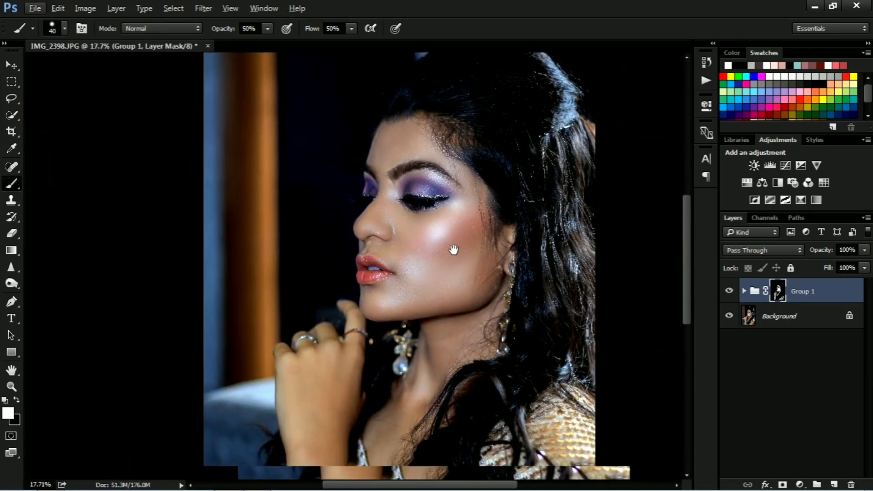
{"action": "scroll", "coordinate": [489, 260], "scroll_direction": "right", "scroll_amount": 2}
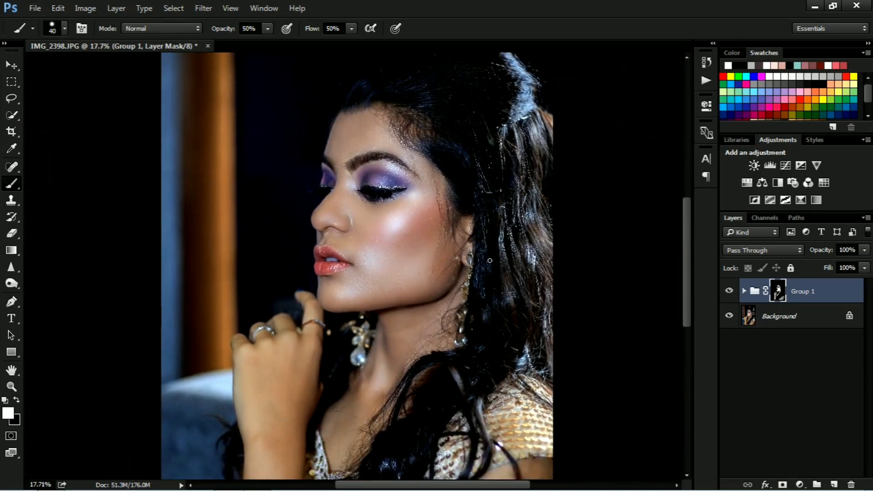
{"action": "left_click", "coordinate": [729, 293]}
{"action": "left_click", "coordinate": [729, 292]}
{"action": "scroll", "coordinate": [351, 262], "scroll_direction": "up", "scroll_amount": 4}
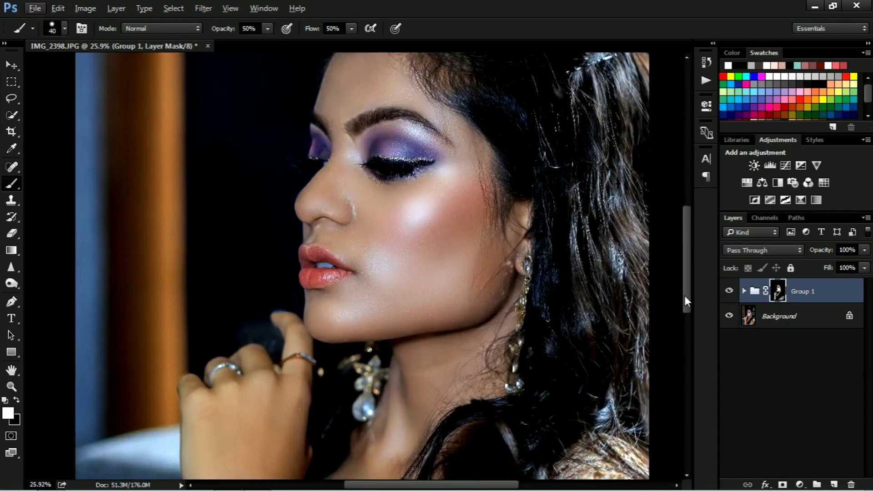
{"action": "left_click", "coordinate": [729, 291]}
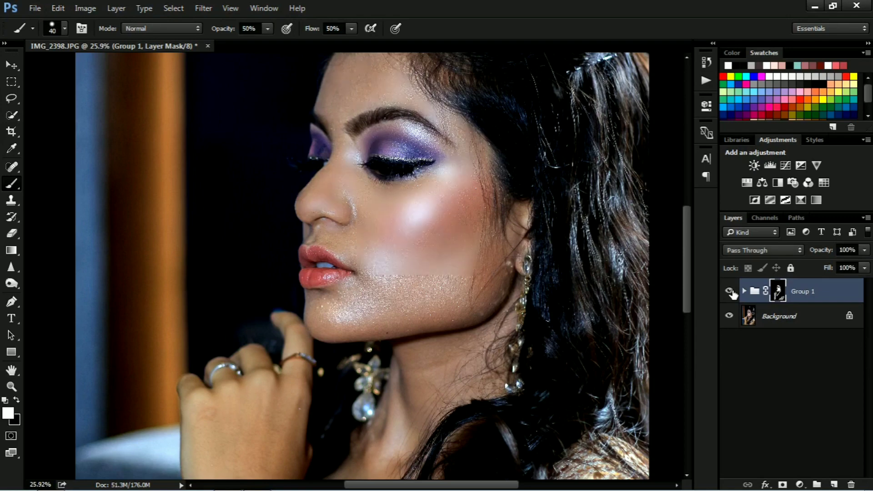
{"action": "scroll", "coordinate": [288, 214], "scroll_direction": "down", "scroll_amount": 2}
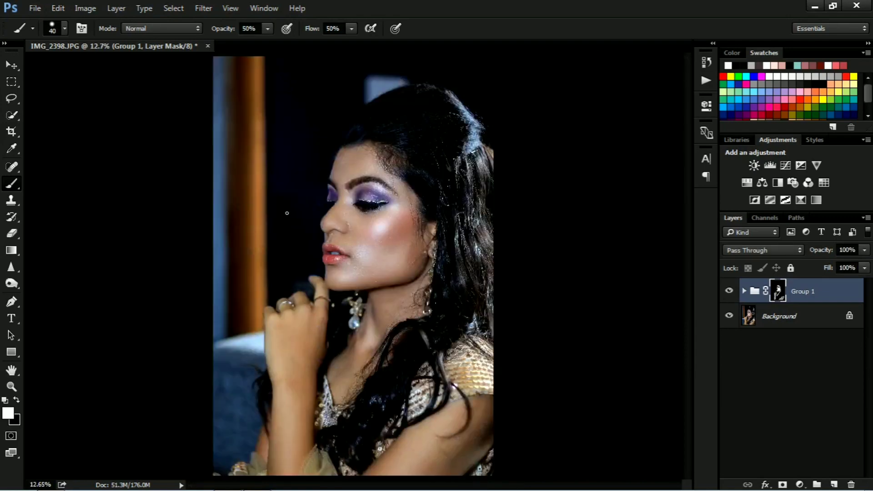